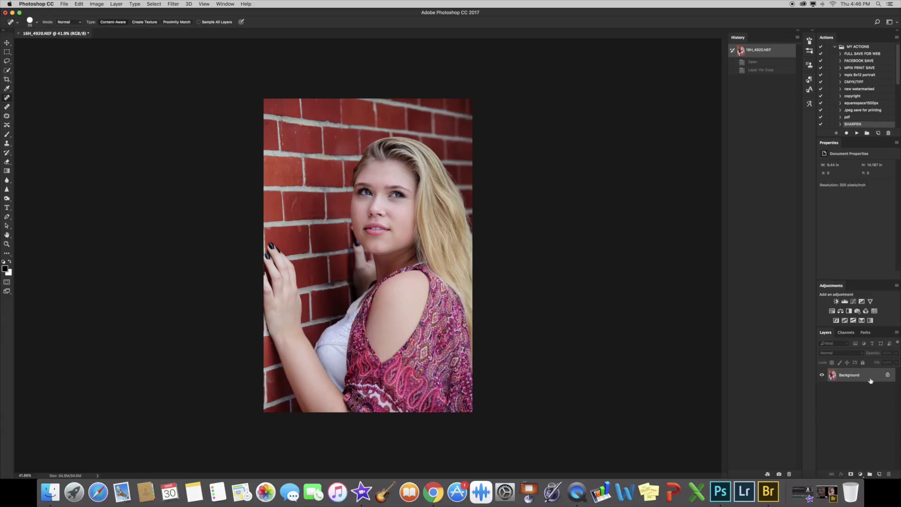
Duplicate the Background layer, and undo a trial deletion of the copy.
key(super+j)
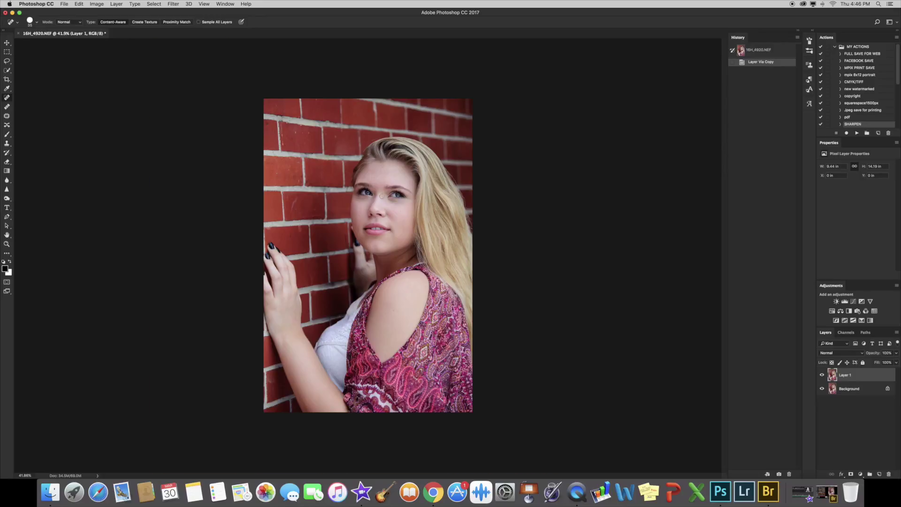
scroll(381, 196, up, 5)
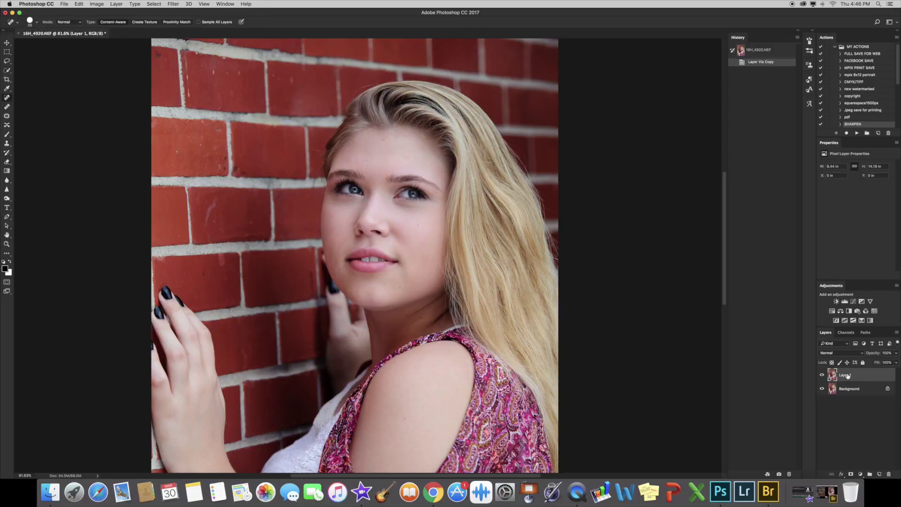
key(BackSpace)
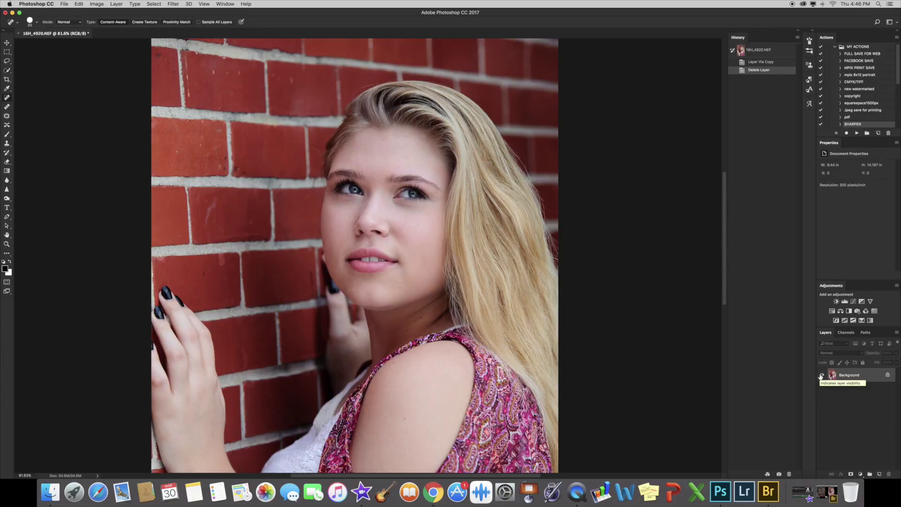
key(super+z)
Adjust the Spot Healing Brush size and heal two blemishes on the upper forehead of the portrait.
scroll(390, 228, up, 3)
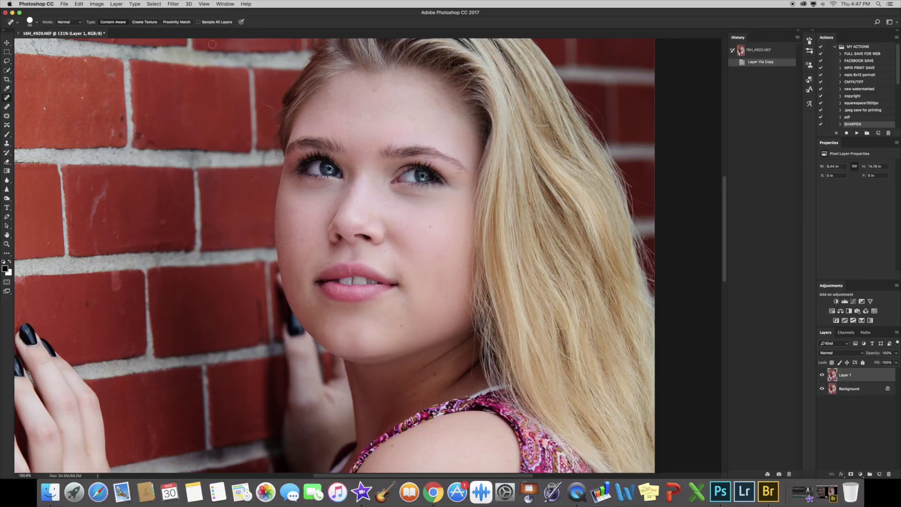
key(bracketright)
key(bracketright)
key(bracketright)
key(bracketright)
key(bracketright)
key(bracketleft)
key(bracketleft)
key(bracketleft)
key(bracketleft)
click(349, 120)
click(336, 98)
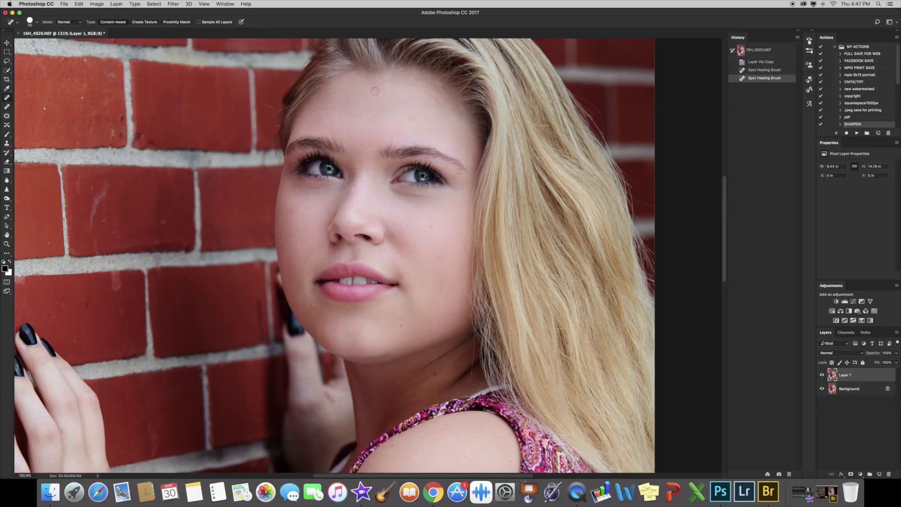
Heal the remaining blemishes across the forehead and between the eyebrows, using a smaller Spot Healing Brush for the finer ones.
scroll(374, 90, up, 3)
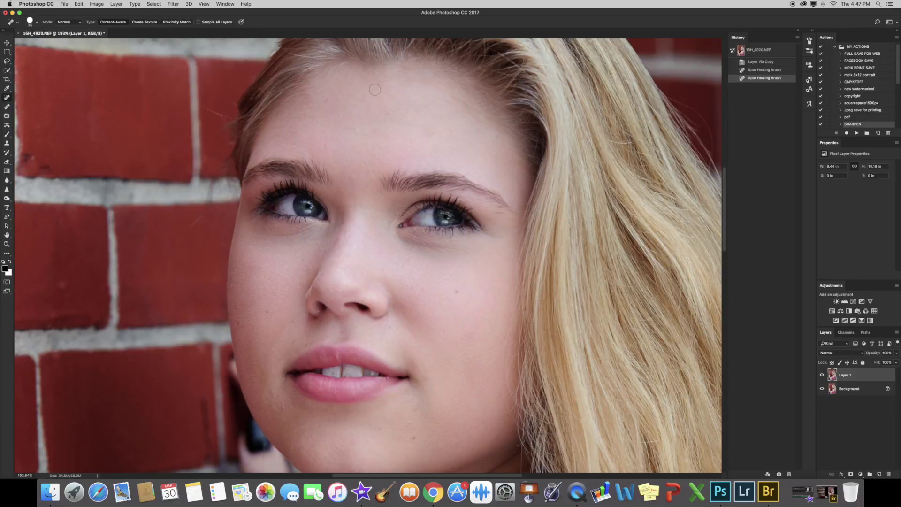
click(375, 90)
click(434, 133)
click(406, 131)
click(388, 114)
click(353, 127)
key(bracketleft)
click(327, 147)
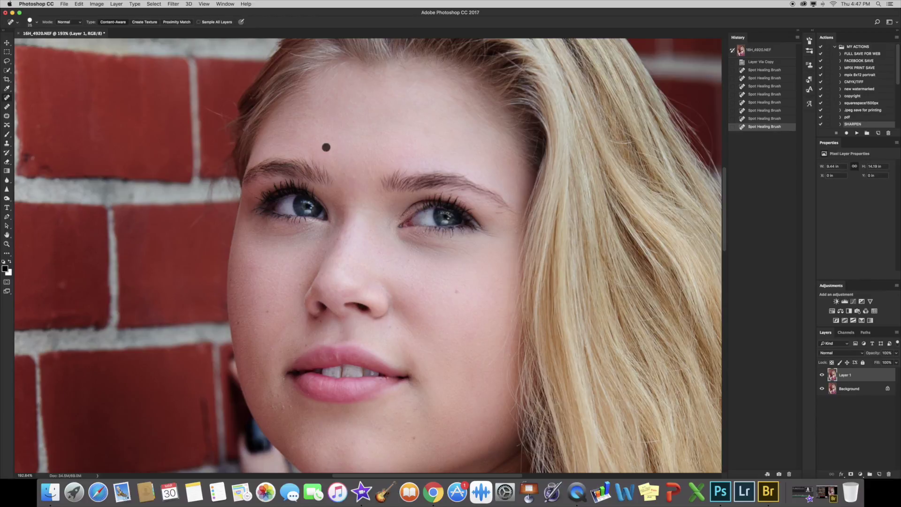
click(365, 159)
Remove the dark spots on the cheek and chin with the Spot Healing Brush.
click(457, 291)
click(414, 437)
click(407, 423)
key(bracketright)
Shrink the Spot Healing Brush and remove the stray hair sticking up from the top of the head.
scroll(464, 389, down, 3)
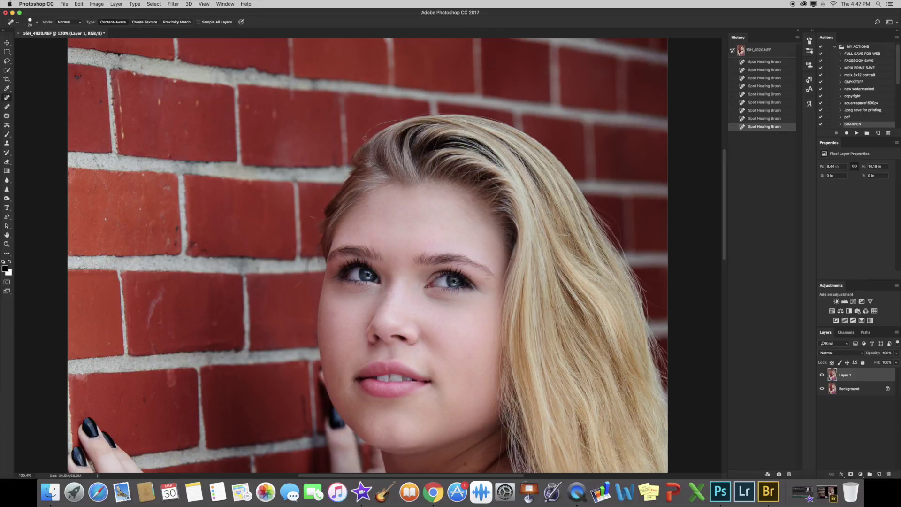
scroll(365, 138, up, 3)
scroll(365, 138, up, 3)
key(bracketleft)
mouse_move(365, 143)
mouse_down()
mouse_move(391, 101)
mouse_move(476, 79)
mouse_up()
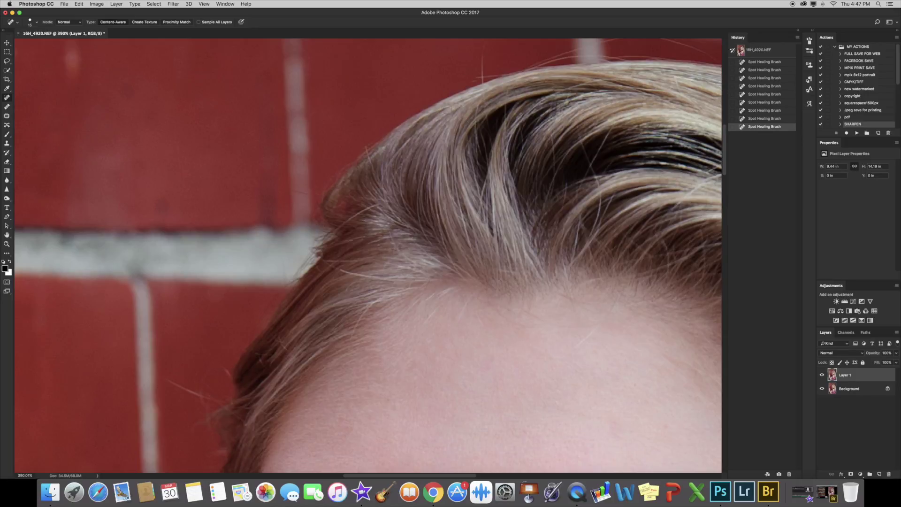
key(bracketleft)
key(bracketleft)
key(bracketleft)
click(475, 79)
click(479, 76)
click(484, 74)
scroll(465, 281, down, 5)
drag(574, 249, 367, 249)
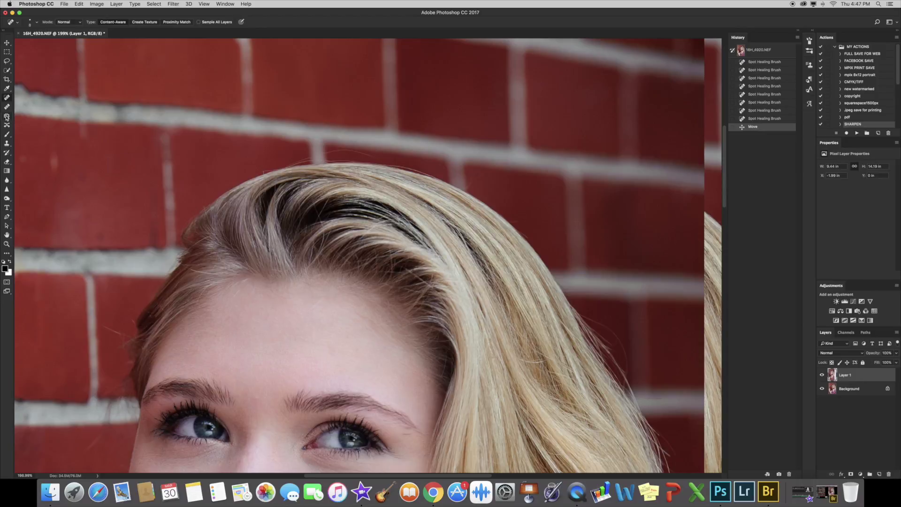
Use the Patch tool to clean up a small area of skin near the eyebrow's outer end on the hair side, and deselect it.
click(7, 117)
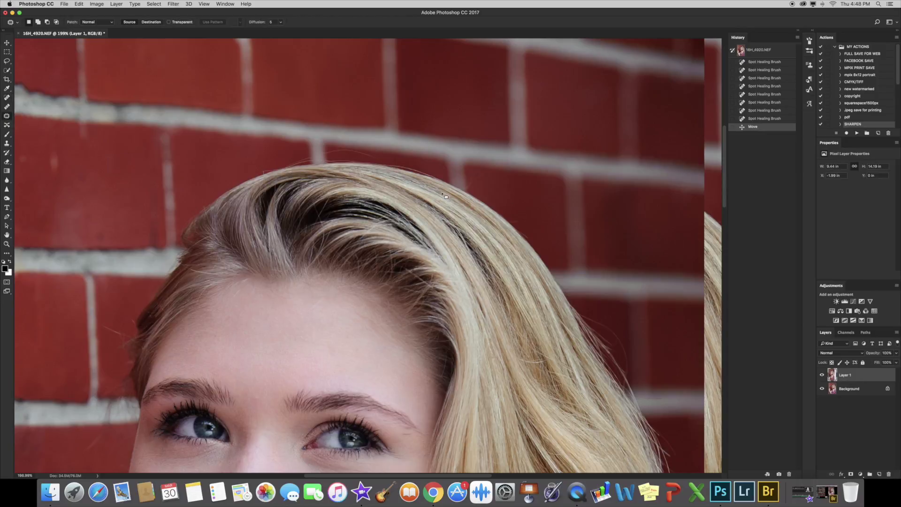
drag(376, 324, 394, 155)
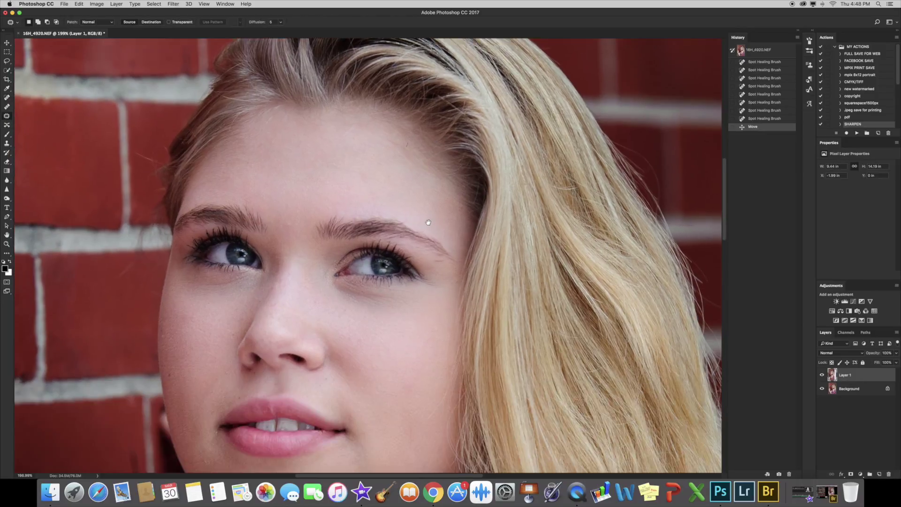
scroll(360, 123, up, 5)
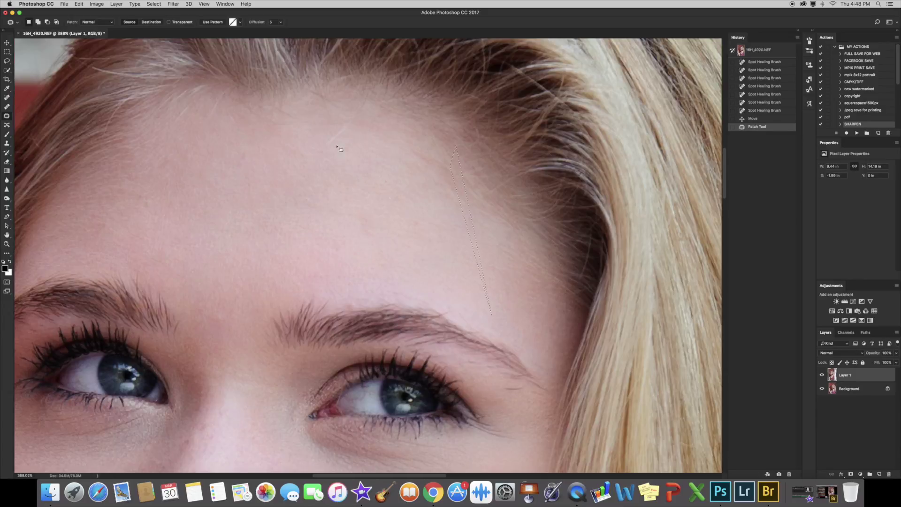
key(super+d)
mouse_move(514, 393)
mouse_down()
mouse_move(532, 386)
mouse_move(500, 389)
mouse_move(520, 414)
mouse_up()
key(super+d)
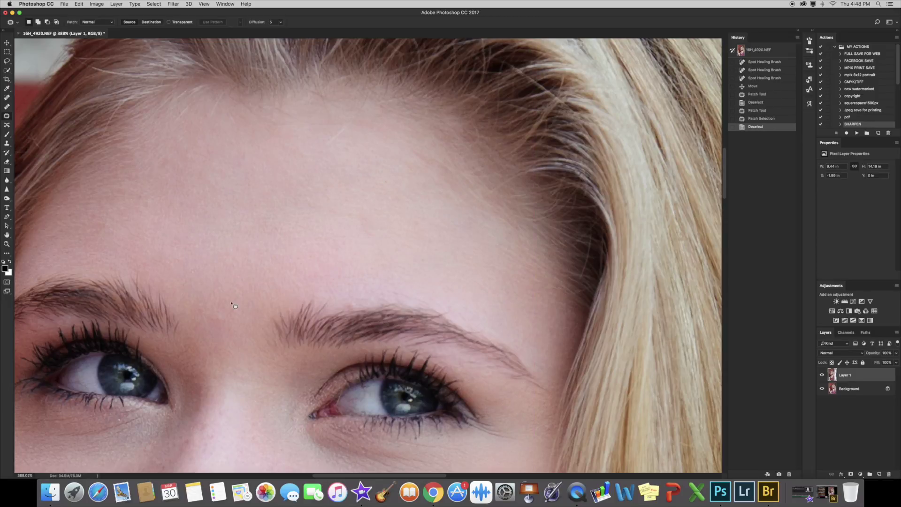
Patch the flyaway hair over the brick beside the temple with clean brick from just above it, and clear the selection.
drag(159, 427, 291, 294)
scroll(284, 328, down, 1)
scroll(294, 338, up, 3)
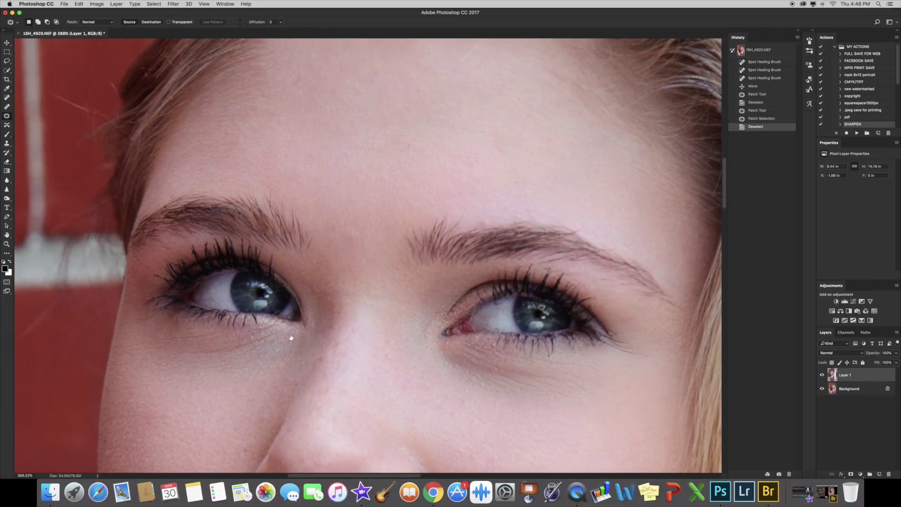
scroll(328, 178, up, 5)
scroll(346, 188, left, 4)
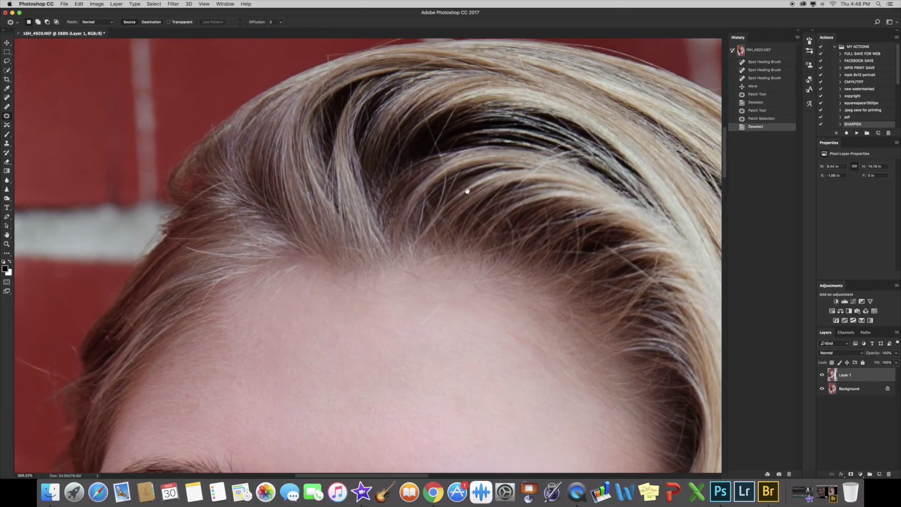
scroll(411, 206, left, 1)
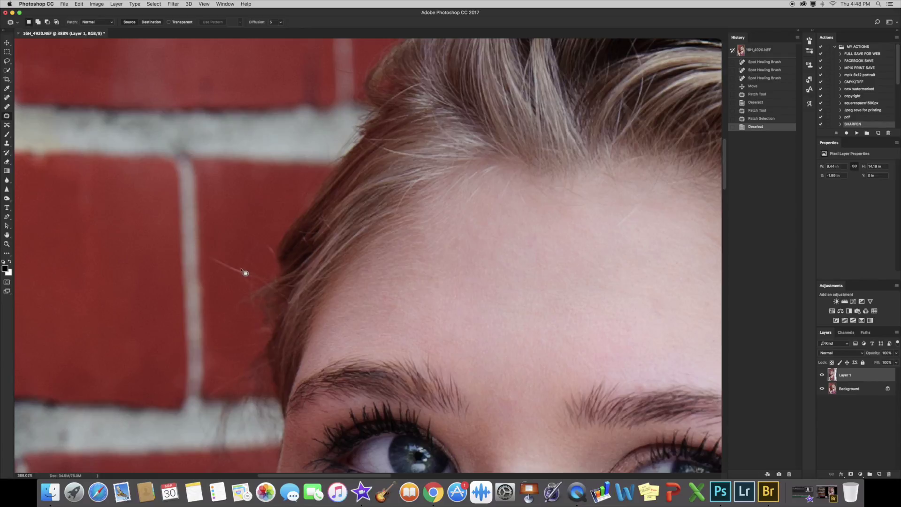
mouse_move(211, 256)
mouse_down()
mouse_move(220, 274)
mouse_move(244, 278)
mouse_move(229, 250)
mouse_move(238, 212)
mouse_up()
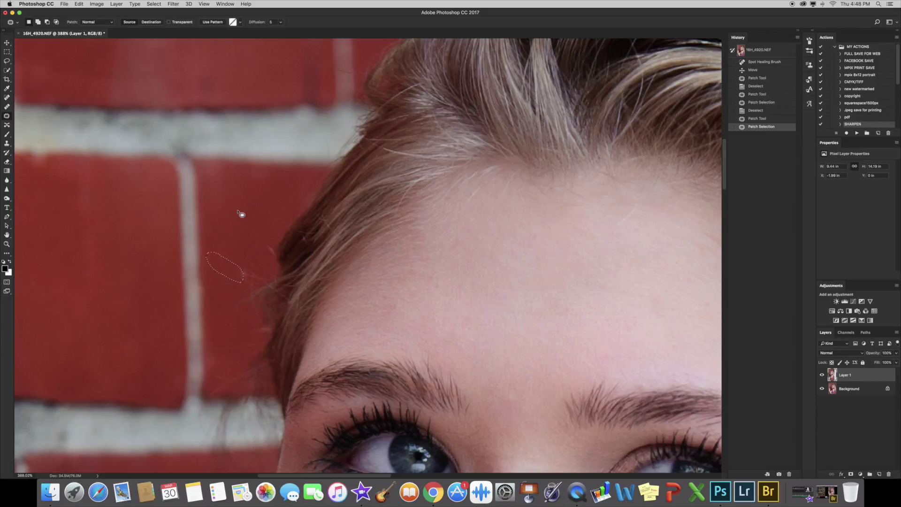
key(super+d)
Move the displaced Layer 1 back into alignment with the Background image.
scroll(347, 323, down, 5)
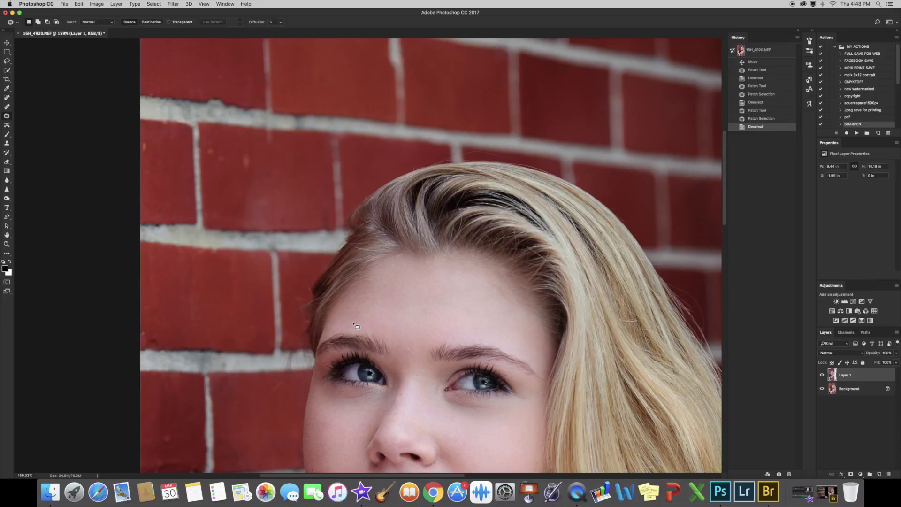
key(super+0)
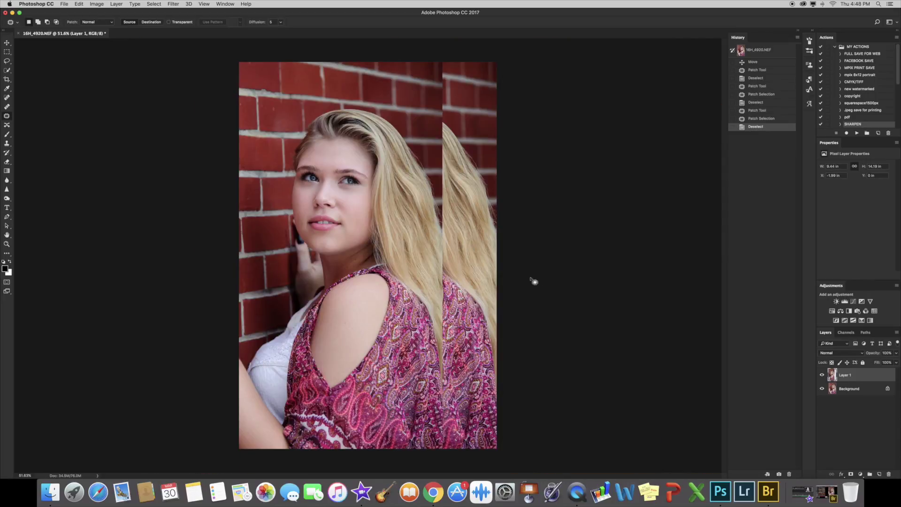
click(7, 43)
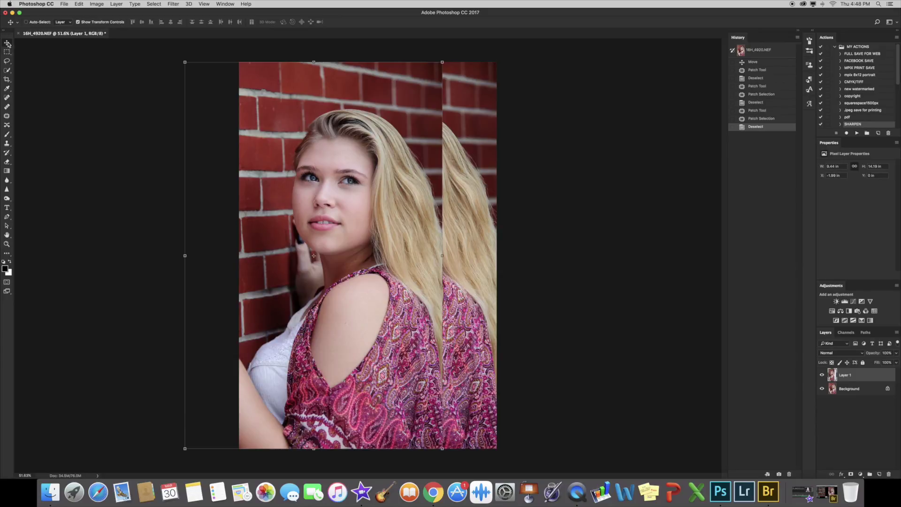
drag(382, 144, 438, 145)
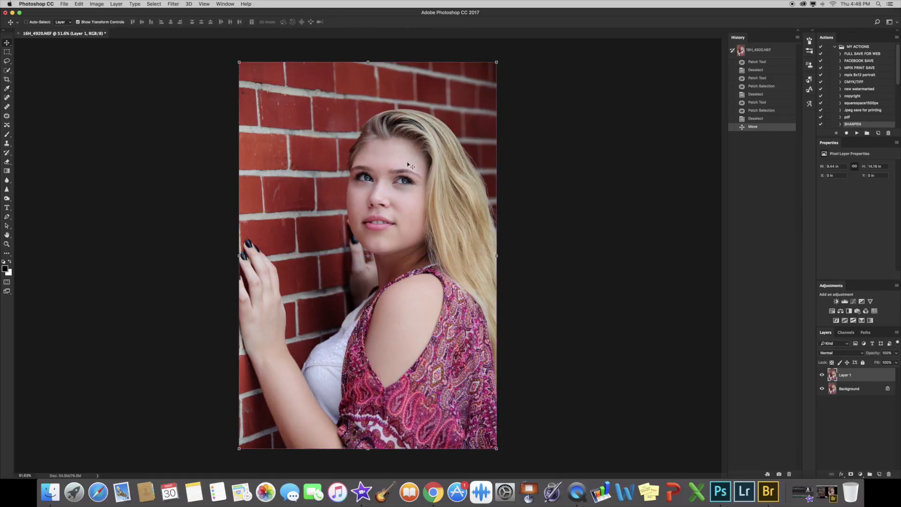
Toggle the visibility of Layer 1 to compare the healed face with the original.
scroll(410, 168, up, 5)
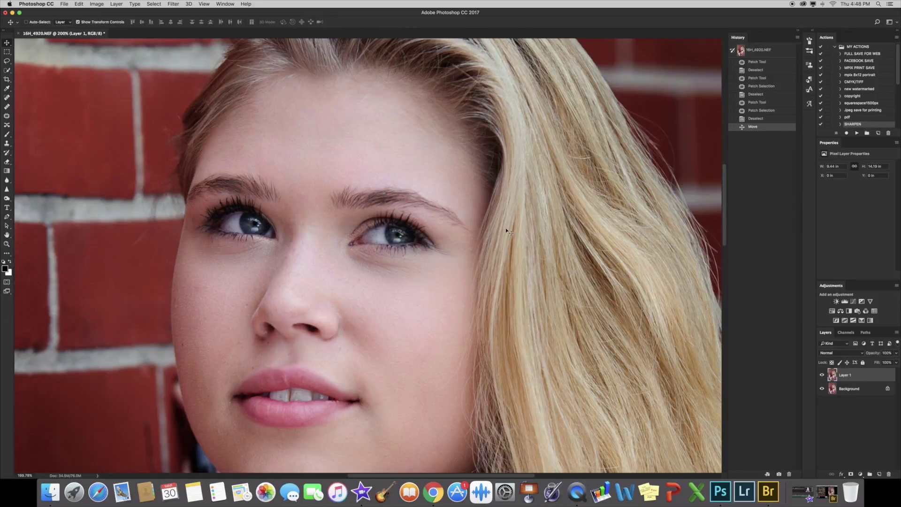
click(822, 377)
click(823, 376)
click(823, 376)
click(823, 377)
click(823, 377)
scroll(532, 312, down, 3)
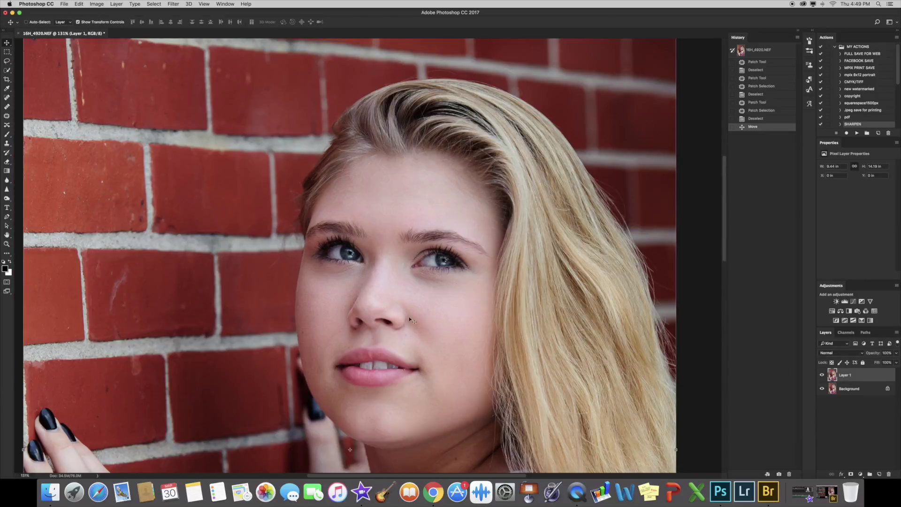
Add a new blank layer above Layer 1 and activate the Clone Stamp tool.
scroll(345, 374, up, 3)
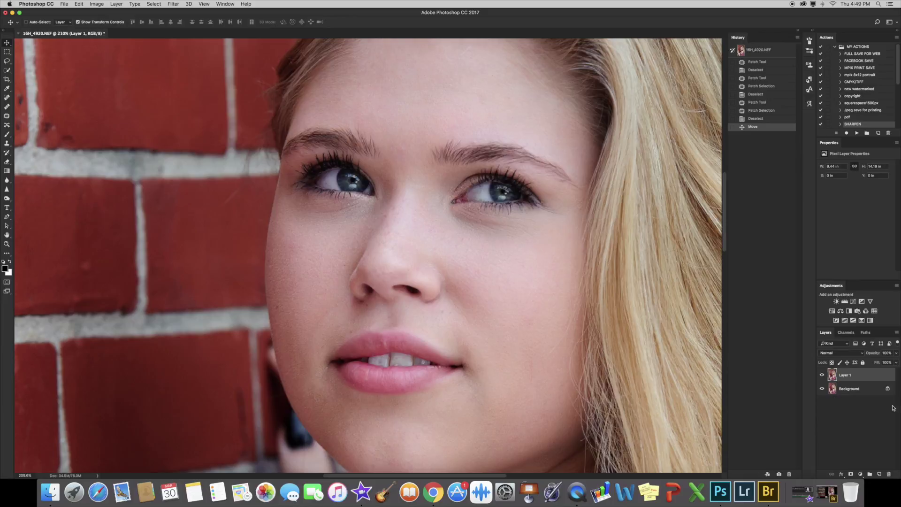
click(880, 474)
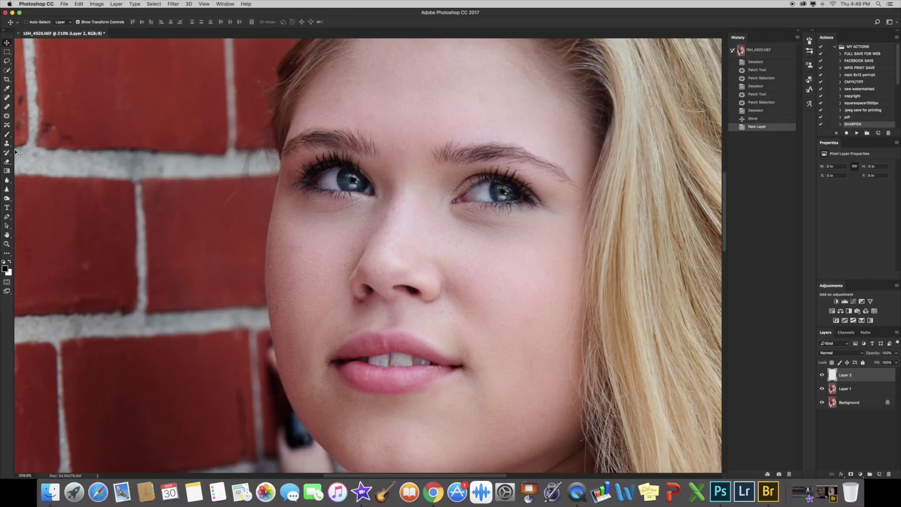
drag(7, 145, 35, 145)
Set the Clone Stamp to a smaller brush with 60% opacity and clone smooth skin over the shadows under both eyes.
key(bracketleft)
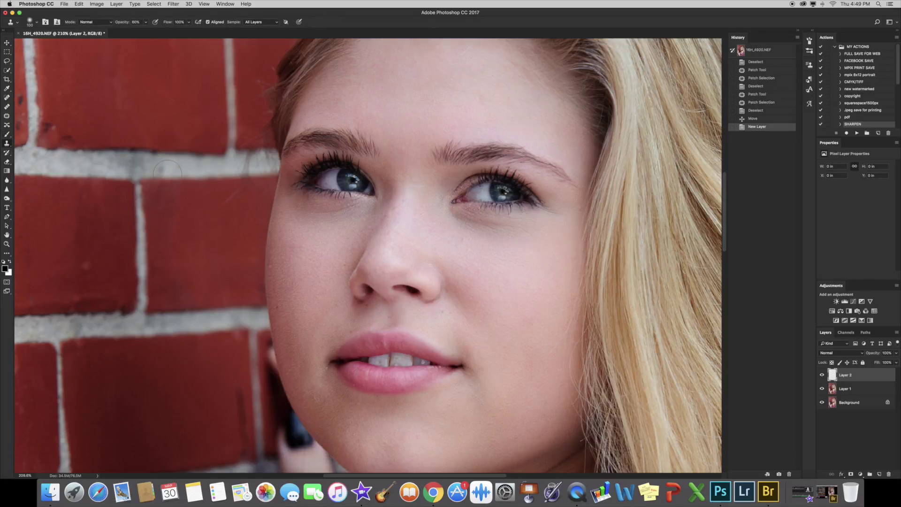
key(bracketleft)
key(bracketleft)
key(bracketleft)
drag(123, 24, 132, 24)
key(bracketright)
key(bracketright)
mouse_move(453, 237)
mouse_down()
mouse_move(460, 215)
mouse_move(496, 229)
mouse_move(532, 226)
mouse_move(475, 236)
mouse_up()
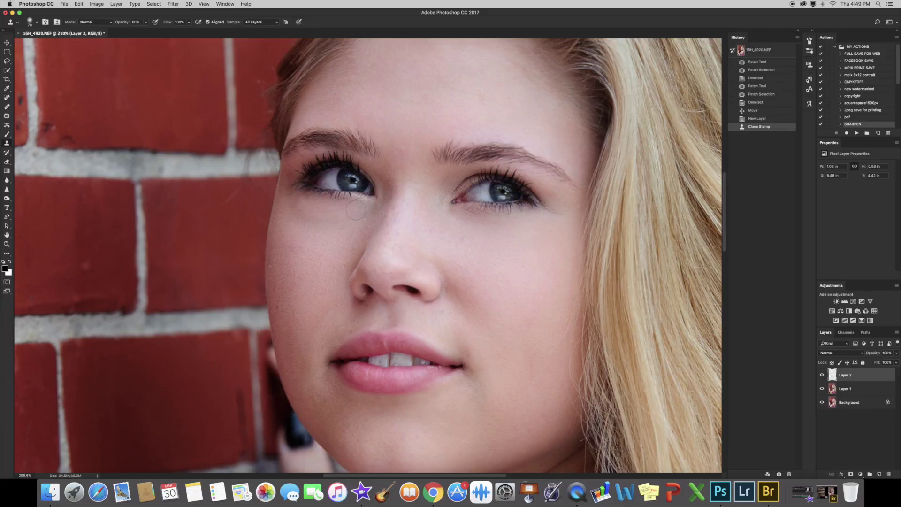
mouse_move(348, 219)
mouse_down()
mouse_move(298, 214)
mouse_move(294, 205)
mouse_move(292, 231)
mouse_move(316, 225)
mouse_up()
Toggle the visibility of Layer 2 to compare the under-eye areas with and without the cloning.
key(super+0)
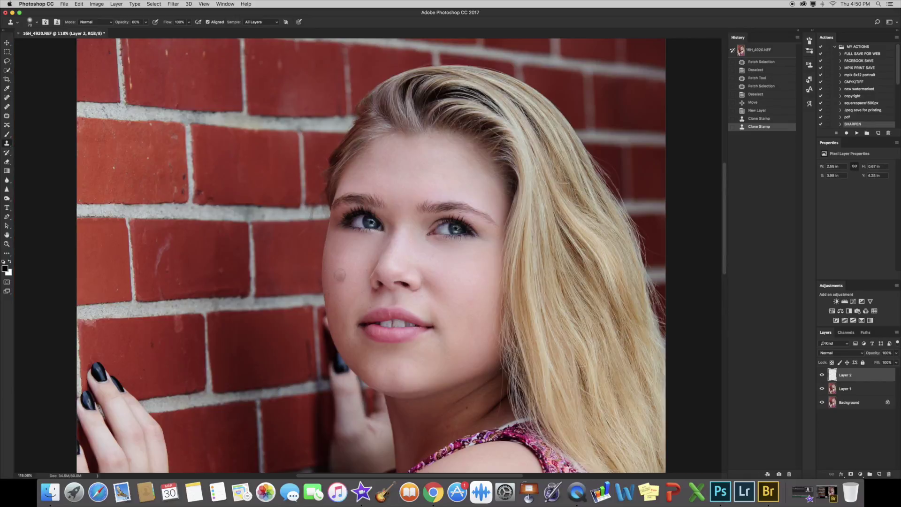
scroll(397, 278, down, 3)
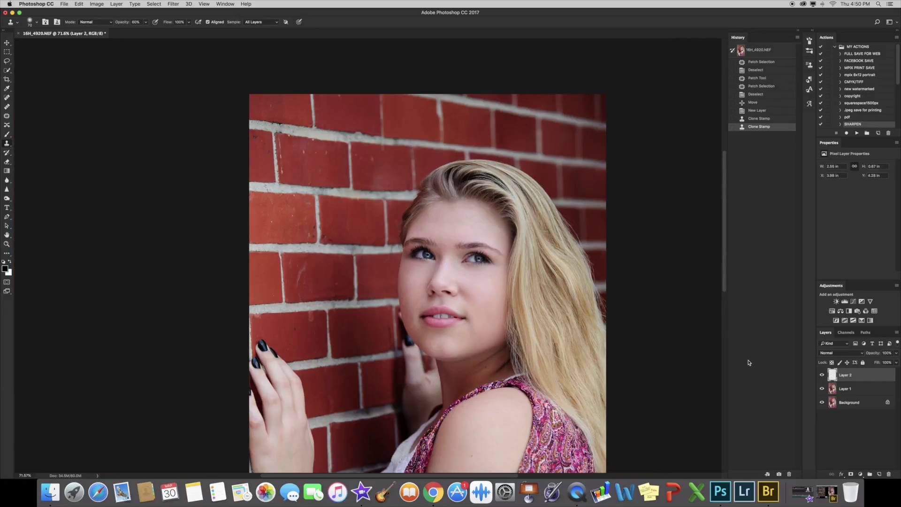
click(822, 374)
click(822, 374)
click(822, 374)
click(823, 375)
Reduce the opacity of Layer 2 to 75% and toggle its visibility to check the softened under-eye retouching.
drag(876, 355, 867, 355)
click(823, 375)
click(823, 375)
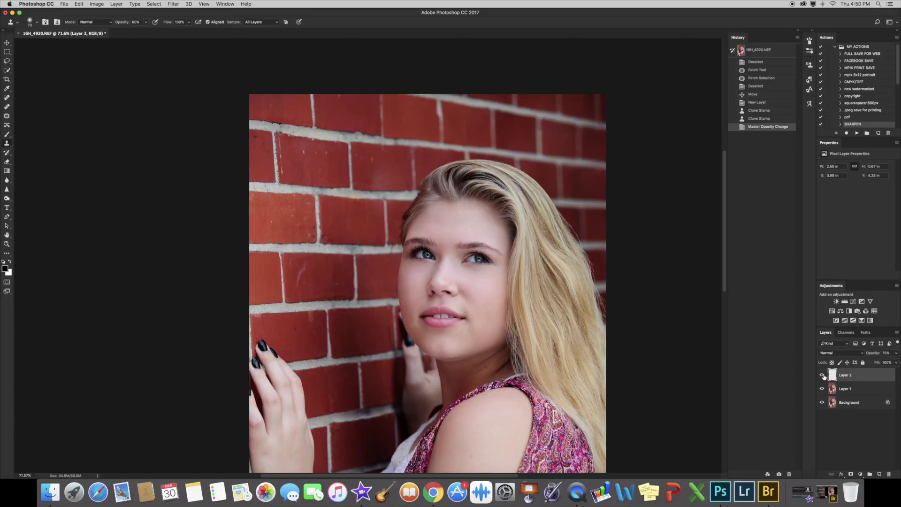
click(822, 375)
click(822, 375)
Erase excess cloned skin from Layer 2 around the under-eye and cheek areas with the Eraser, and check the whole portrait.
scroll(291, 119, down, 3)
scroll(389, 201, up, 10)
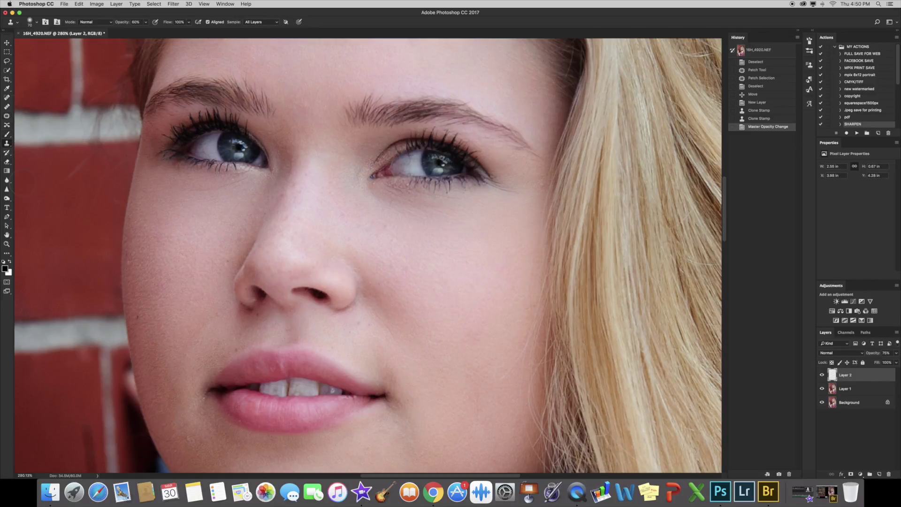
click(7, 163)
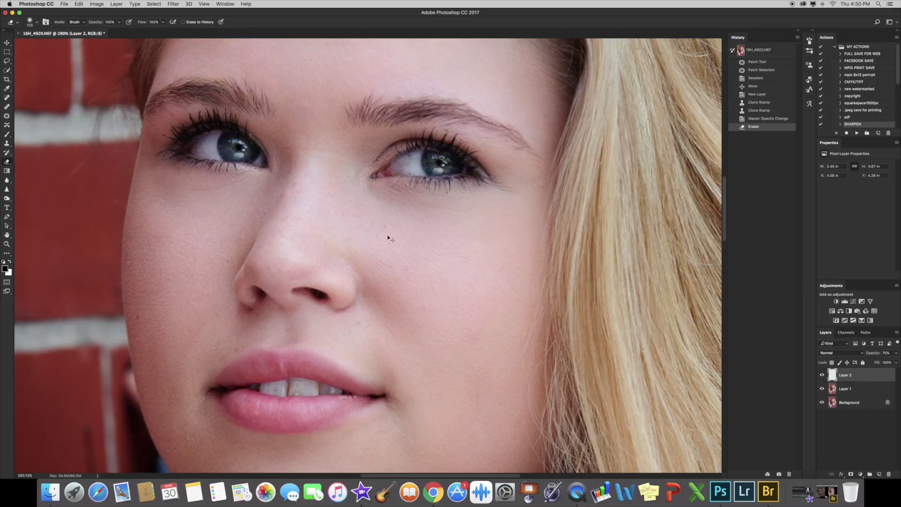
drag(140, 223, 160, 224)
key(super+0)
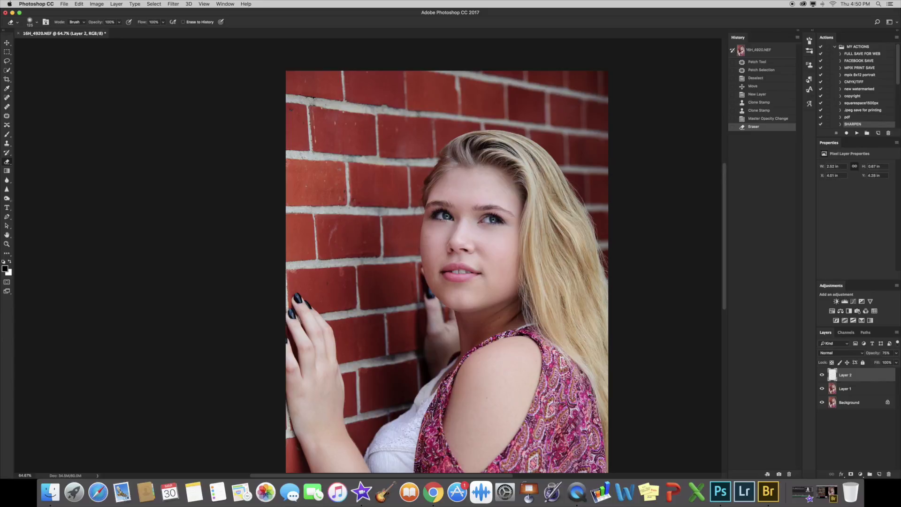
click(546, 279)
scroll(547, 280, down, 5)
scroll(563, 244, up, 5)
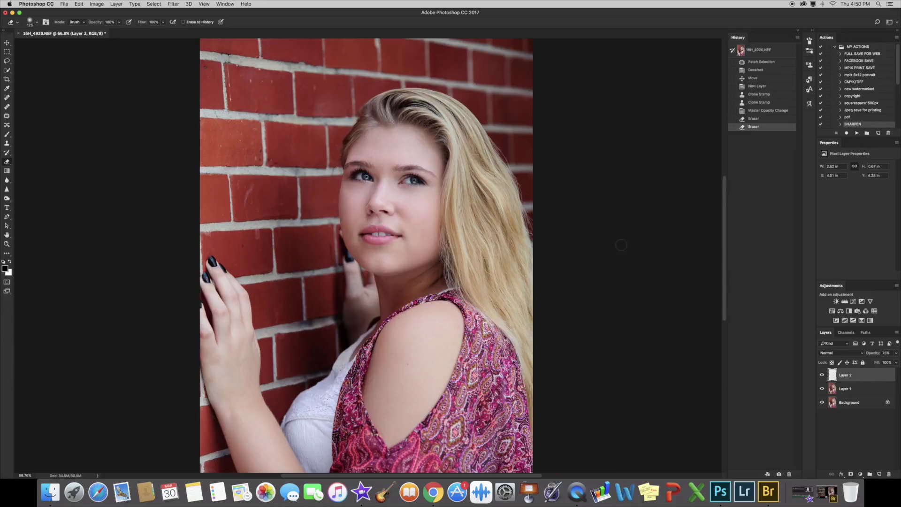
Lower the opacity of Layer 2 to 60% and check the under-eye retouching on the whole portrait and close up.
drag(883, 355, 872, 355)
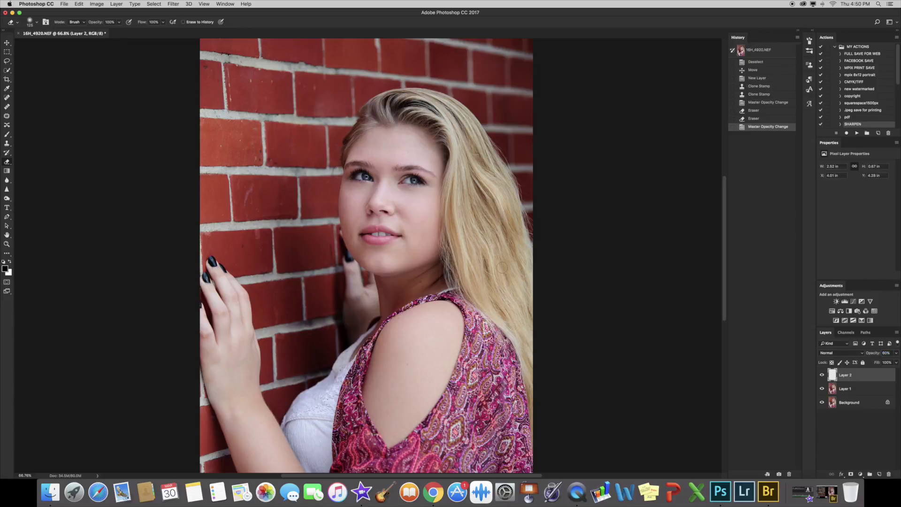
scroll(415, 206, down, 3)
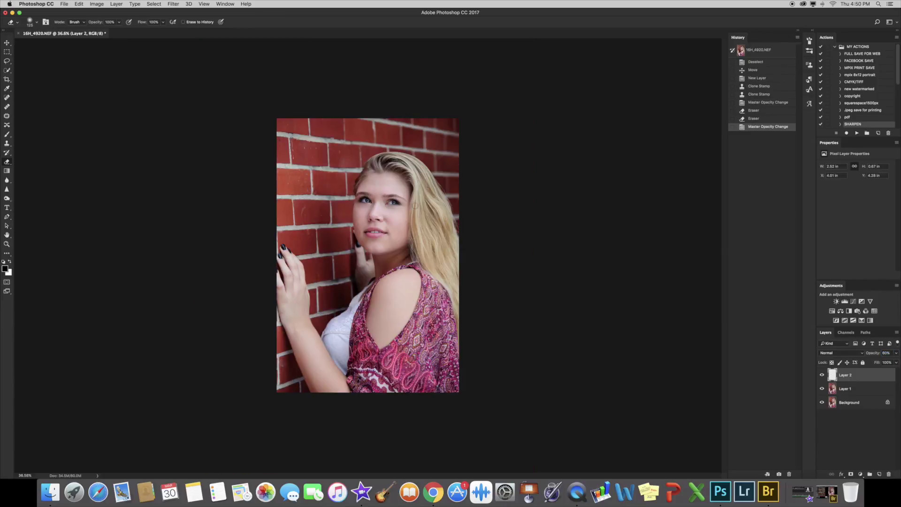
scroll(415, 206, up, 3)
scroll(409, 197, up, 3)
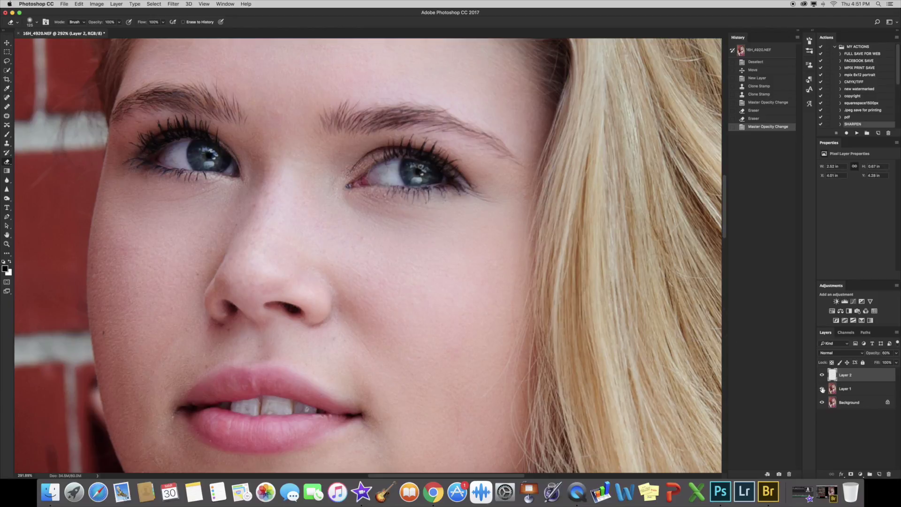
Select Layer 2, Layer 1 and the Background and merge them into one layer.
shift+click(850, 403)
click(852, 376)
shift+click(853, 403)
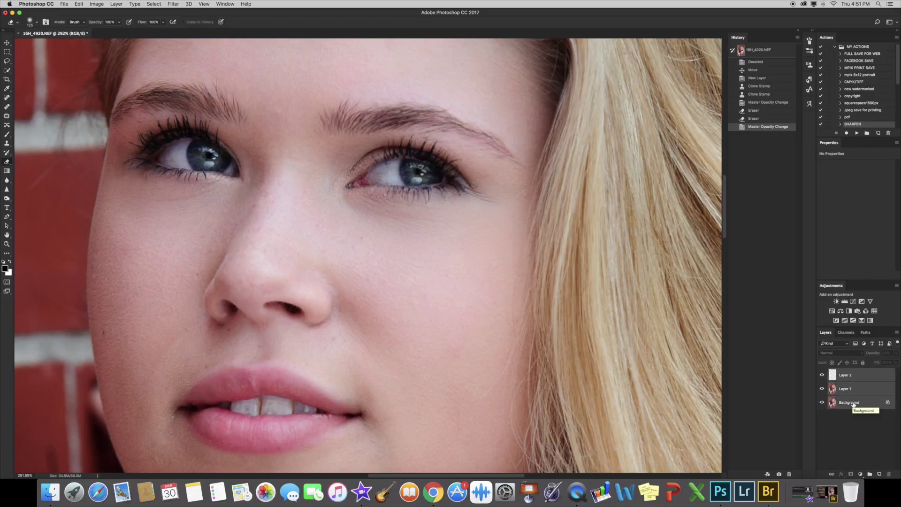
right_click(854, 389)
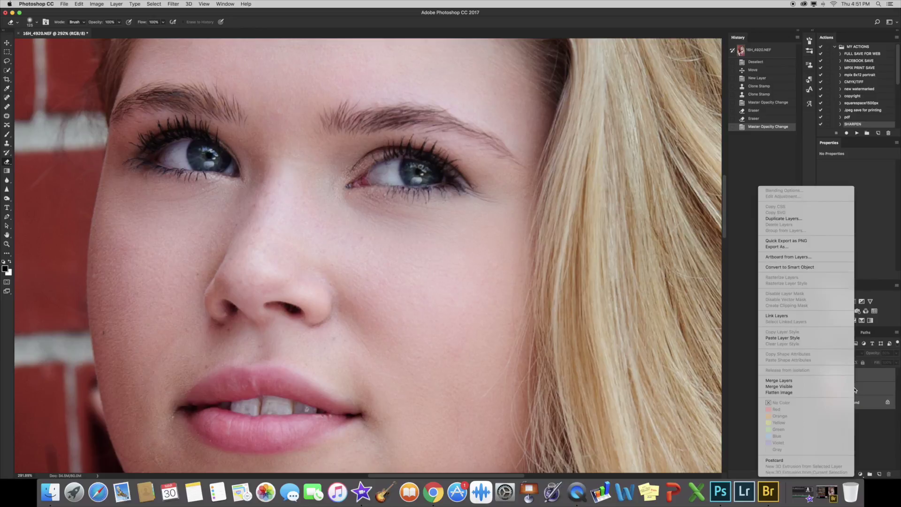
click(798, 380)
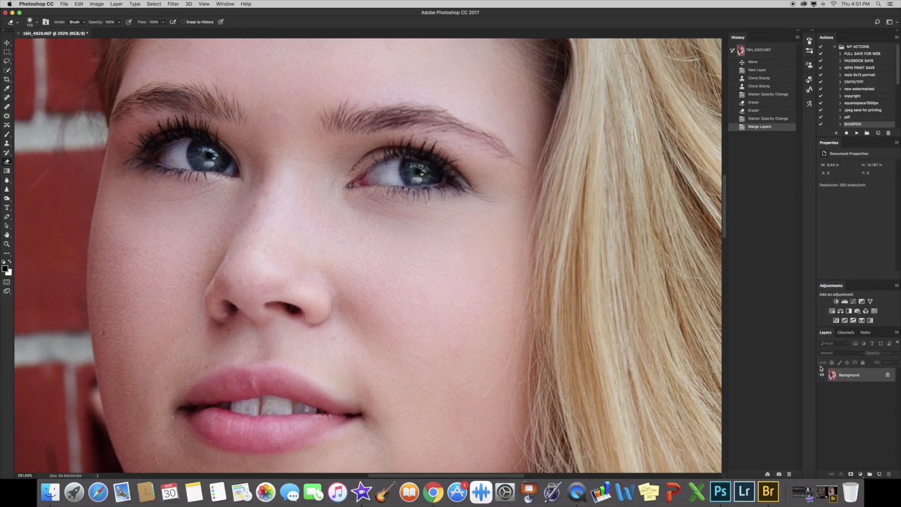
Sharpen both eyes, the lashes and the eyebrows with the Sharpen tool at 50% strength, and check the whole portrait.
click(6, 190)
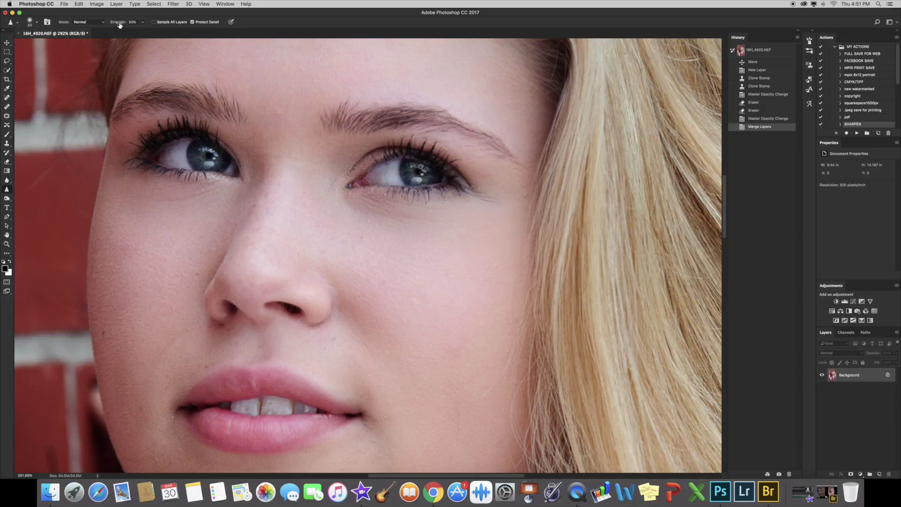
mouse_move(451, 176)
mouse_down()
mouse_move(411, 175)
mouse_move(428, 176)
mouse_move(410, 176)
mouse_move(418, 179)
mouse_move(374, 159)
mouse_move(446, 166)
mouse_up()
mouse_move(198, 145)
mouse_down()
mouse_move(230, 145)
mouse_move(186, 132)
mouse_move(145, 155)
mouse_up()
key(bracketright)
mouse_move(131, 109)
mouse_down()
mouse_move(184, 106)
mouse_move(204, 119)
mouse_up()
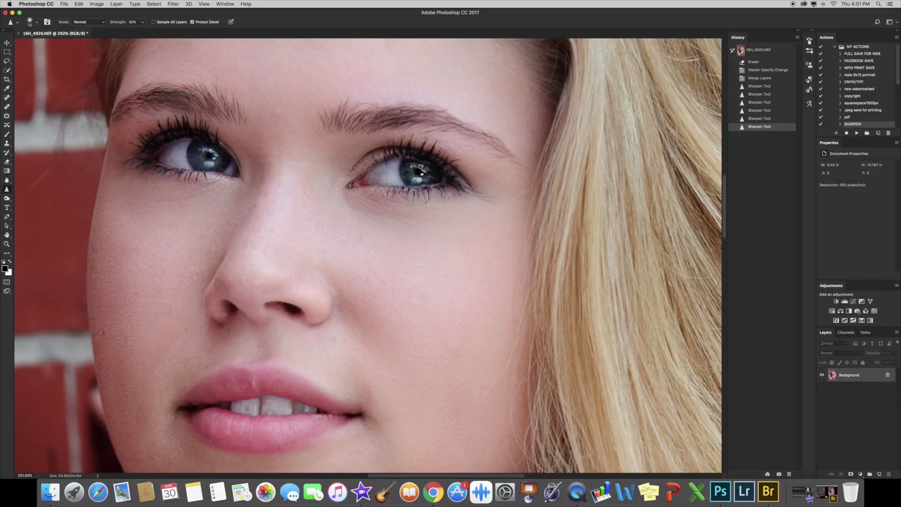
scroll(356, 130, down, 3)
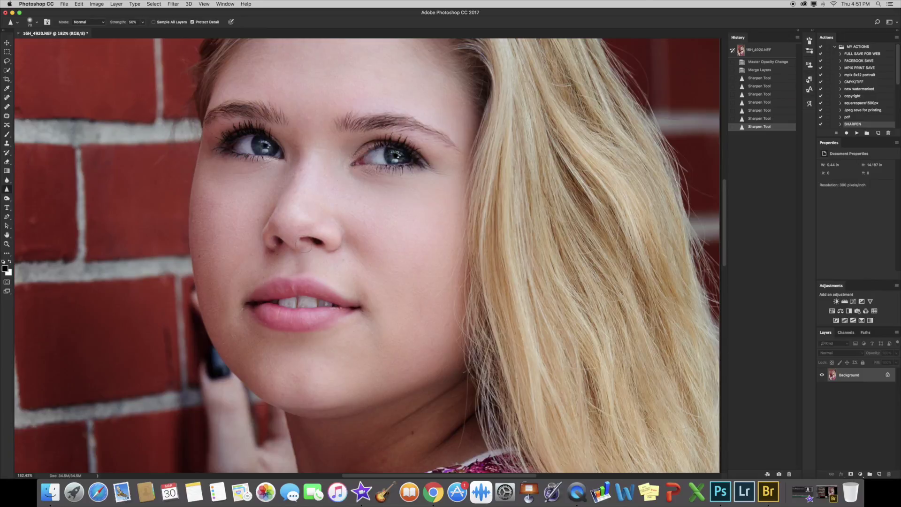
mouse_move(379, 151)
mouse_down()
mouse_move(409, 156)
mouse_move(388, 158)
mouse_up()
key(bracketright)
scroll(338, 240, down, 6)
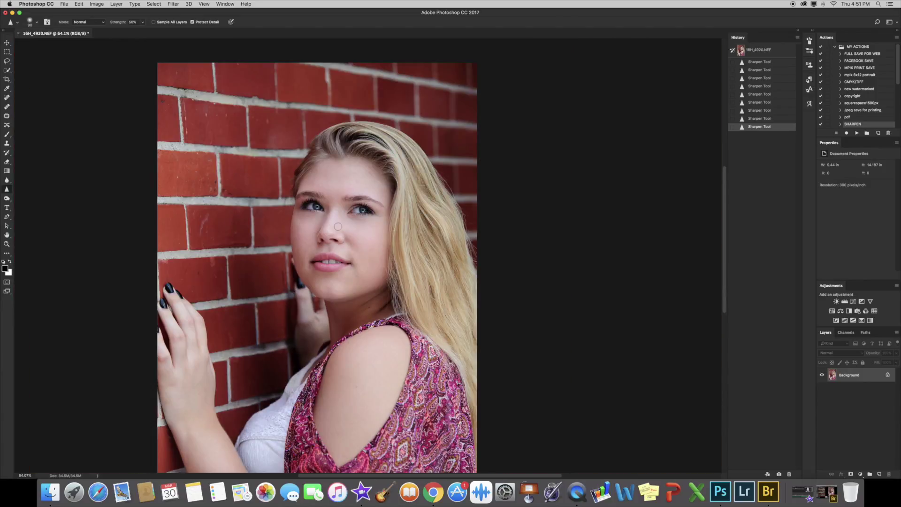
scroll(338, 227, up, 3)
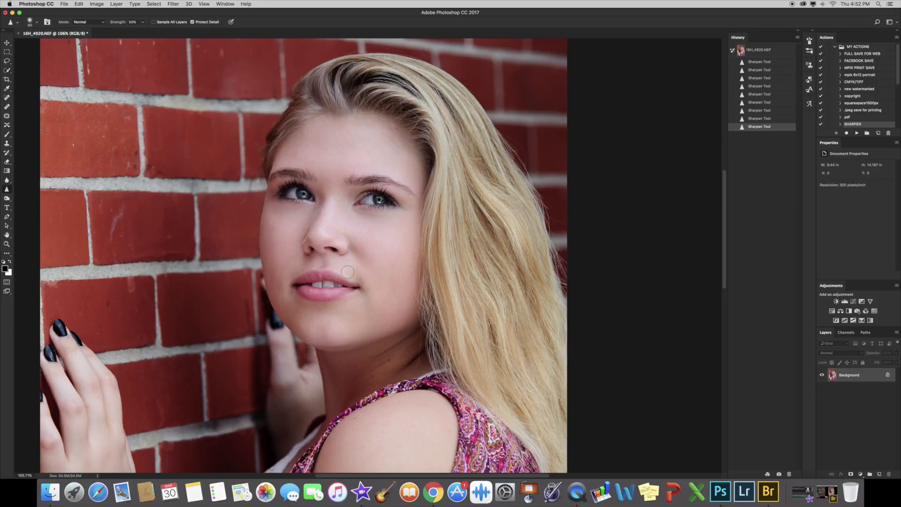
scroll(346, 273, down, 5)
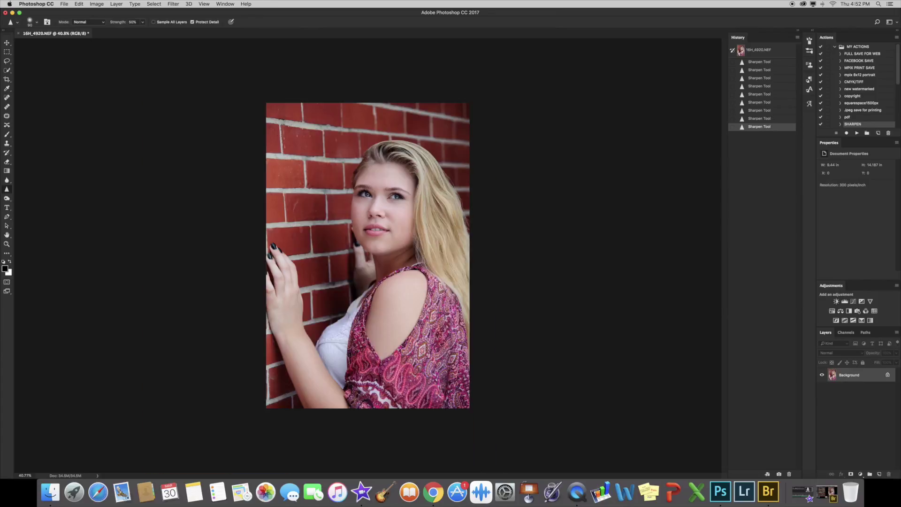
scroll(381, 278, up, 3)
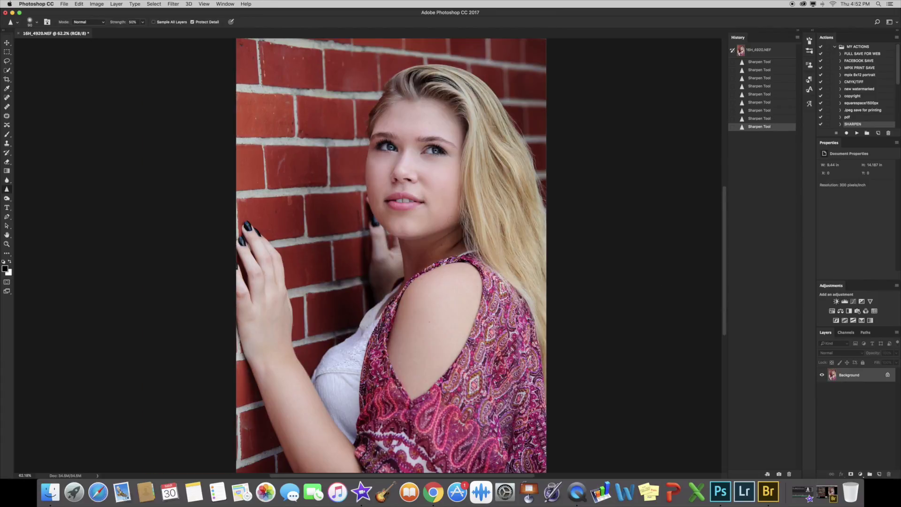
Duplicate the Background layer and apply an Unsharp Mask with a reduced amount and a 1.0 pixel radius to the copy.
key(super+j)
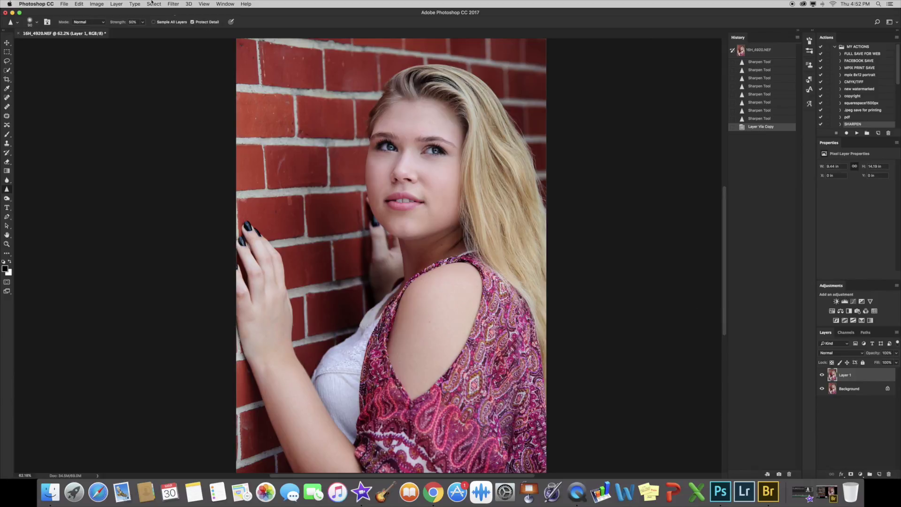
click(172, 4)
mouse_move(192, 132)
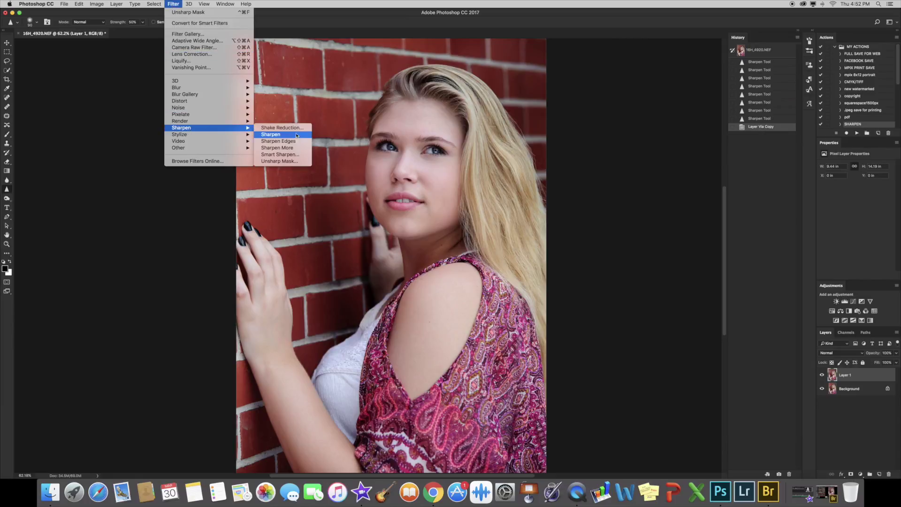
click(281, 161)
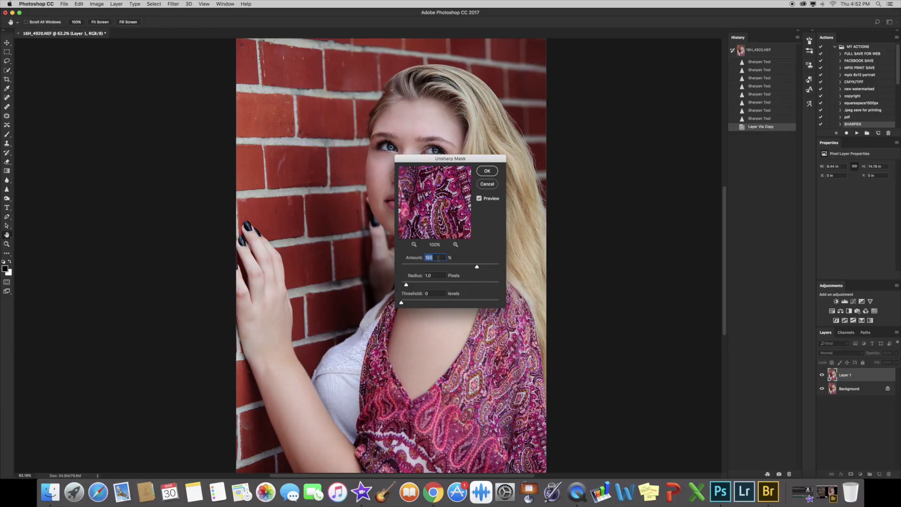
drag(477, 266, 468, 268)
click(487, 172)
Toggle the visibility of Layer 1 to compare the face with and without the Unsharp Mask sharpening.
scroll(417, 170, up, 3)
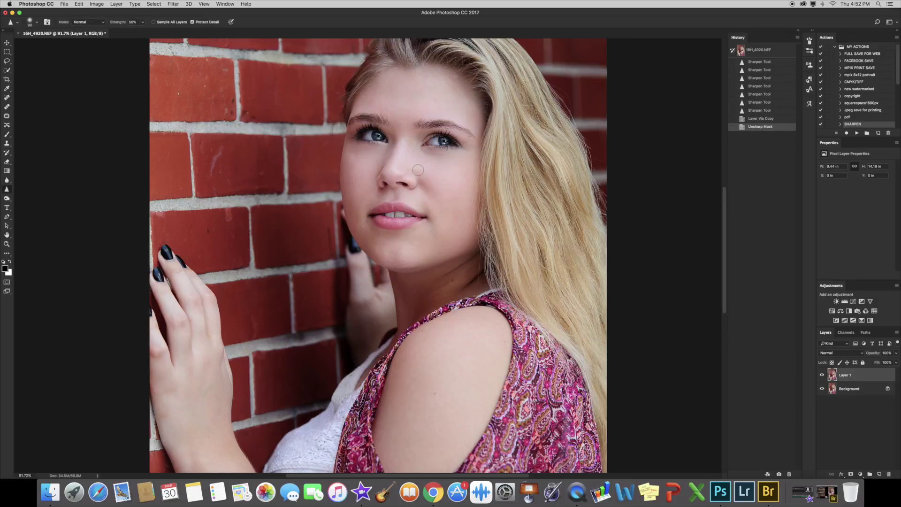
scroll(418, 170, up, 4)
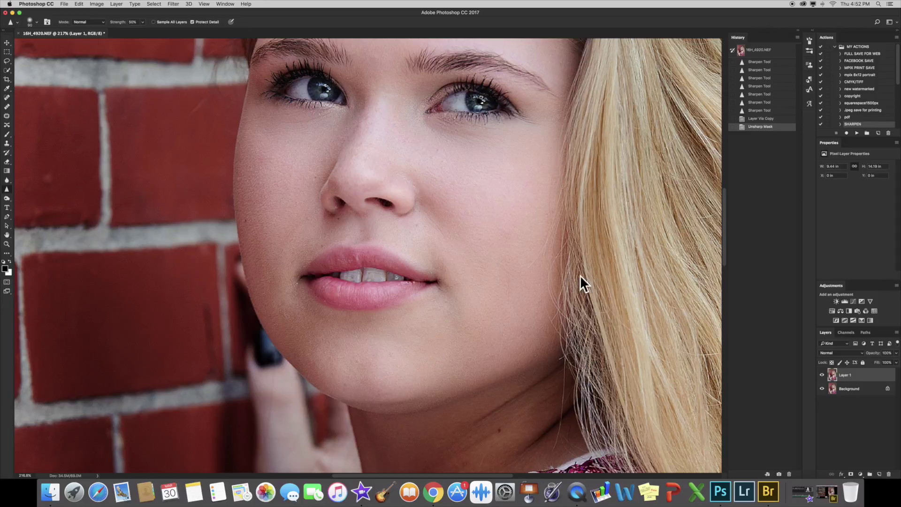
click(822, 375)
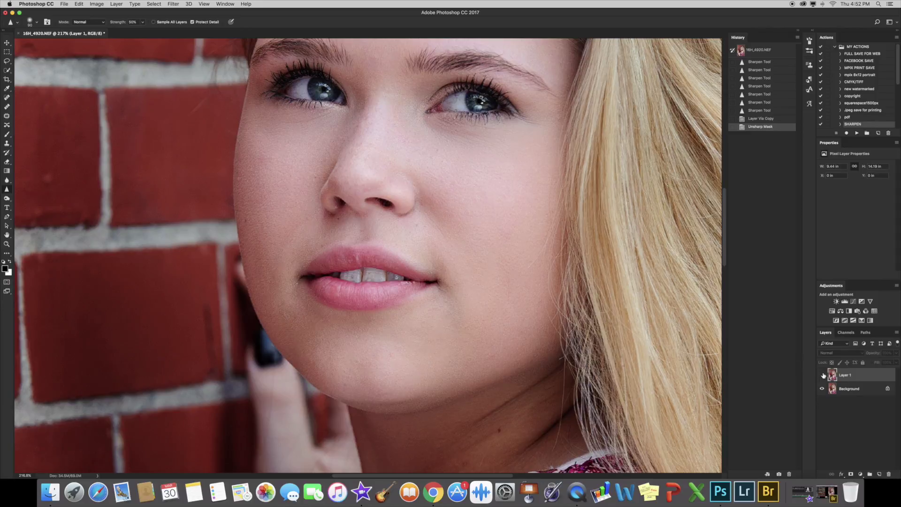
click(822, 376)
Add a layer mask to Layer 1 and invert it to black to hide the sharpening.
click(851, 474)
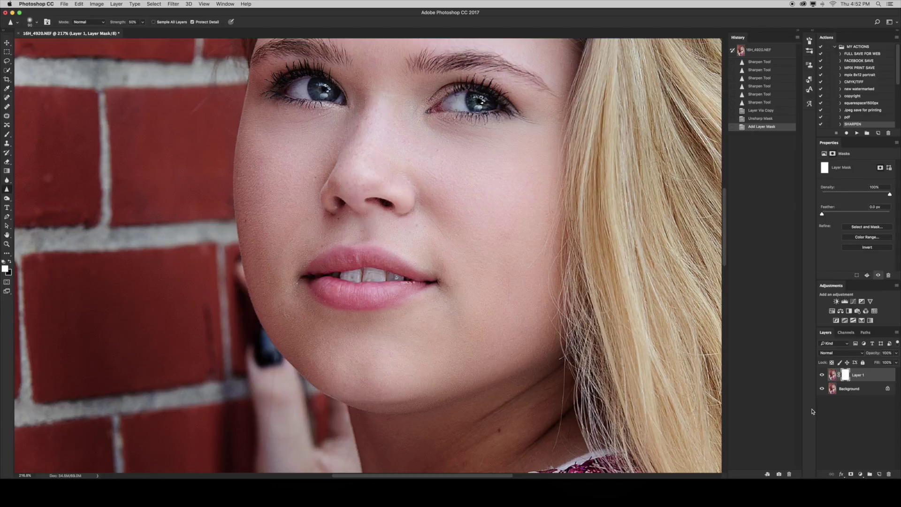
key(super+i)
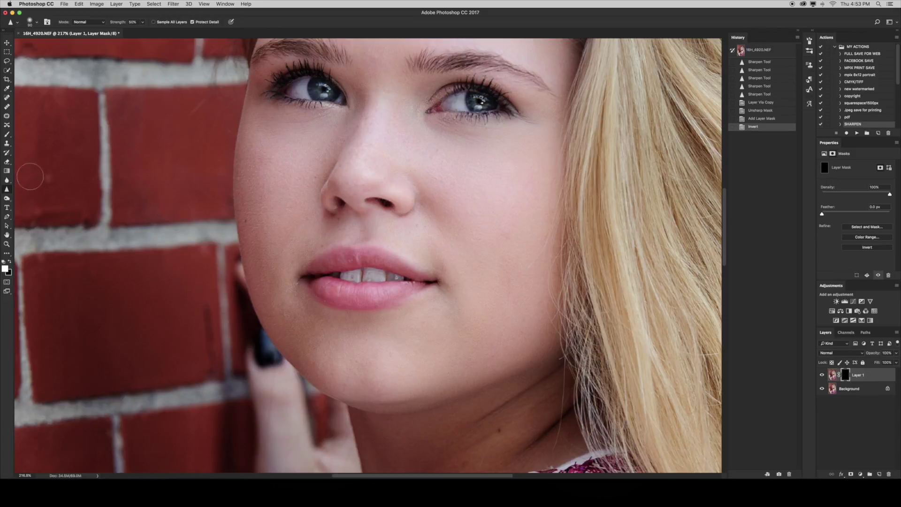
Paint white on the Layer 1 mask over the eyes and nose with a much smaller Brush at 60% opacity.
key(b)
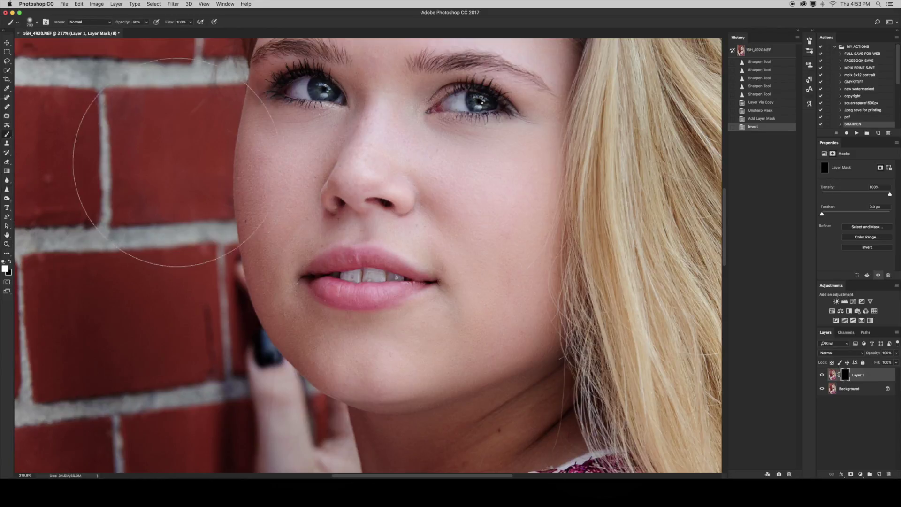
key(bracketleft)
key(bracketleft)
key(bracketleft)
key(bracketleft)
key(bracketleft)
key(bracketleft)
key(bracketleft)
key(bracketleft)
key(bracketleft)
key(bracketleft)
key(bracketleft)
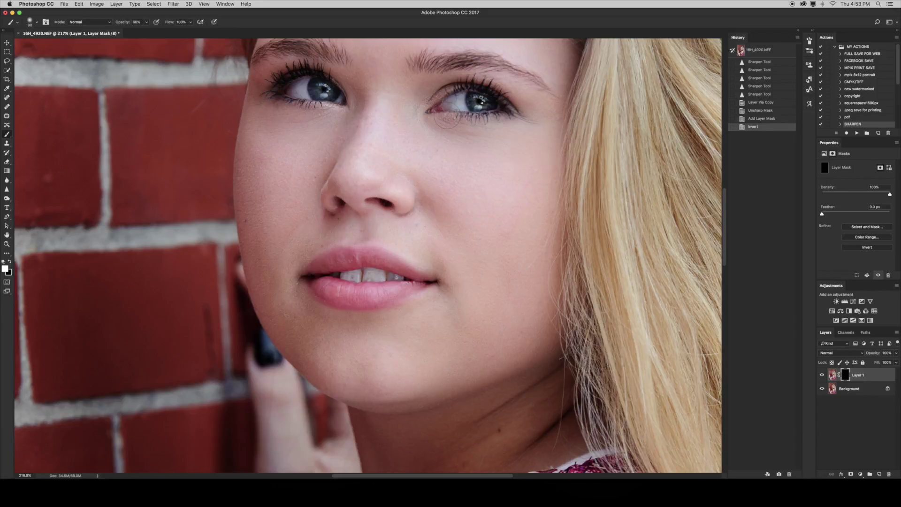
drag(316, 87, 333, 94)
drag(315, 63, 329, 70)
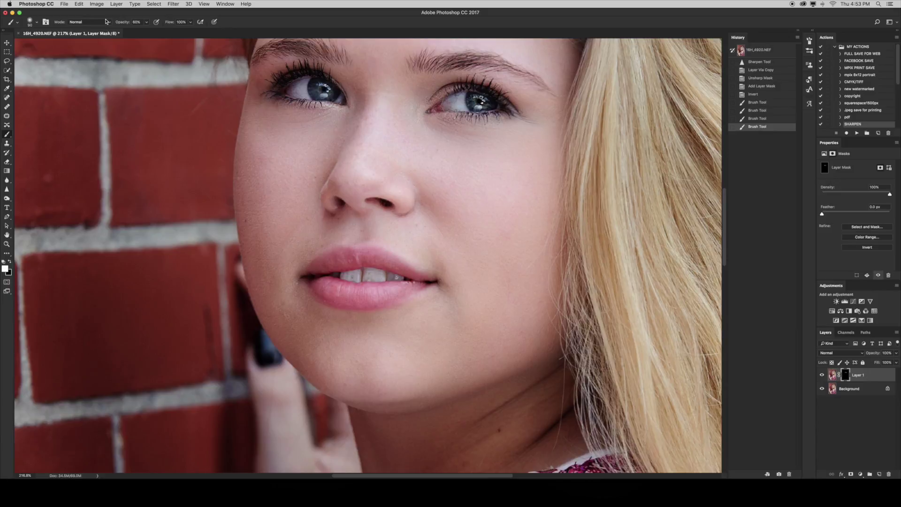
mouse_move(376, 232)
mouse_down()
mouse_move(385, 237)
mouse_move(334, 219)
mouse_move(334, 201)
mouse_up()
drag(390, 202, 399, 188)
key(super+0)
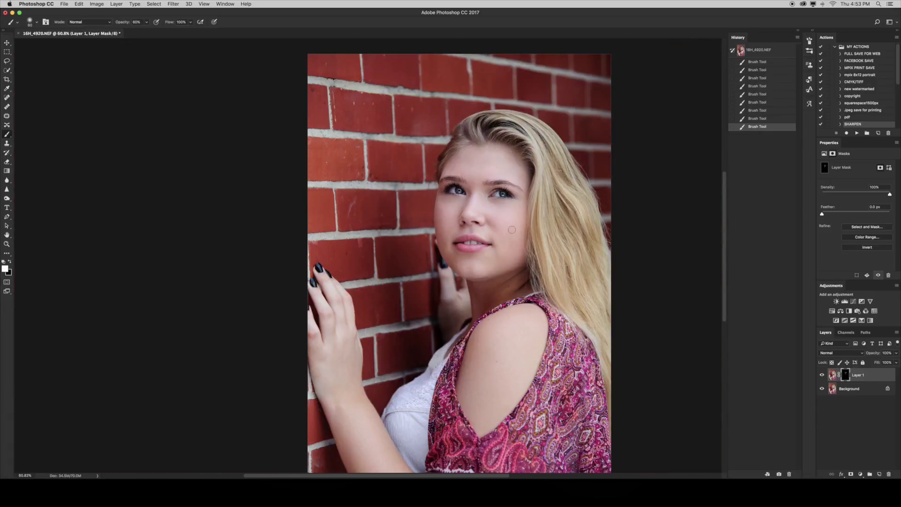
Enlarge the brush and paint white on the Layer 1 mask to reveal the sharpening over larger areas of the portrait.
key(bracketright)
key(bracketleft)
key(bracketleft)
key(bracketright)
key(bracketright)
scroll(480, 430, down, 10)
scroll(480, 429, up, 6)
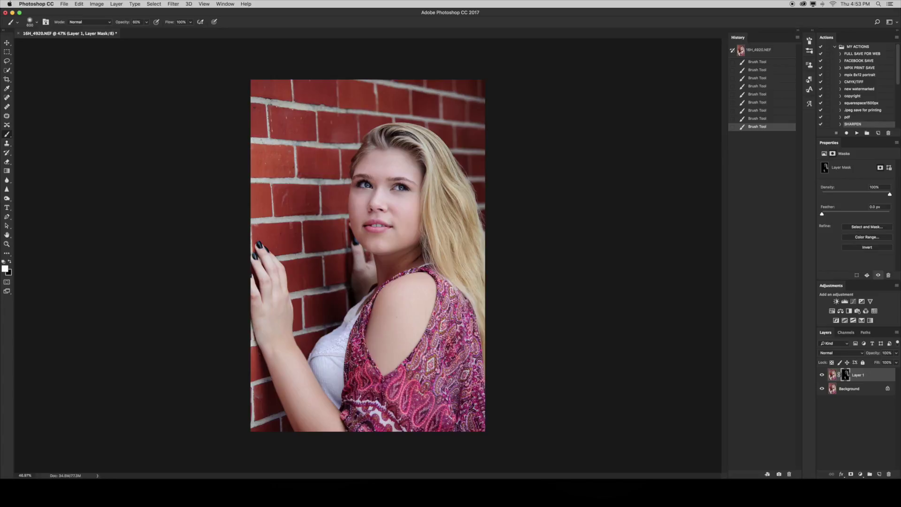
Merge the masked Layer 1 with the Background layer.
shift+click(861, 391)
right_click(861, 391)
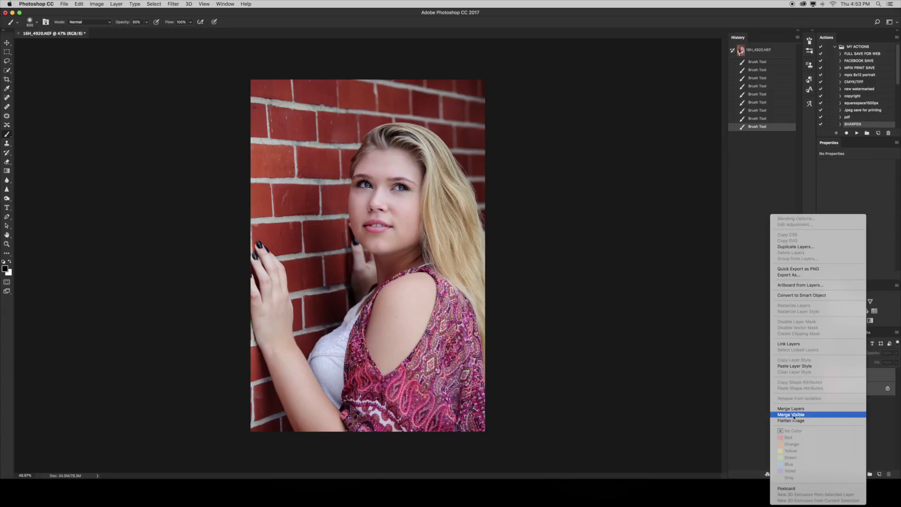
click(807, 408)
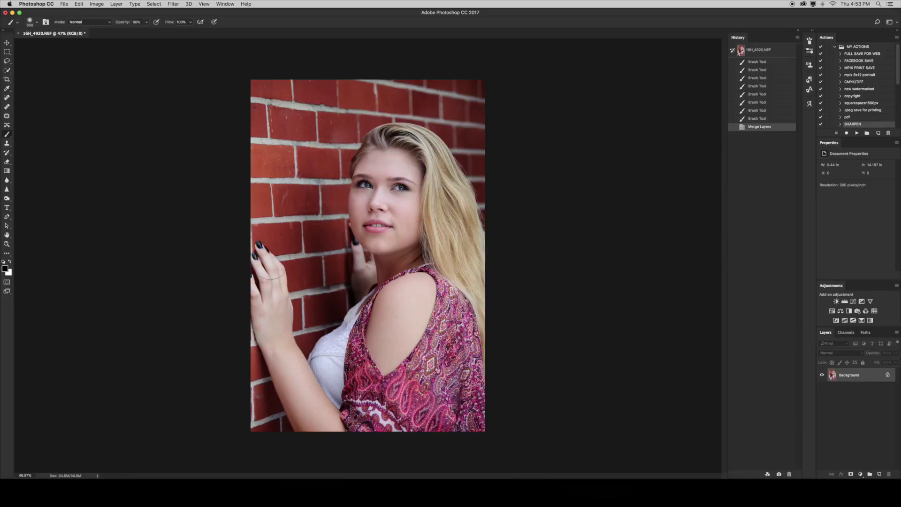
Duplicate the Background layer and remove the scuff marks from the brick beside the face with the Patch tool.
scroll(275, 216, up, 5)
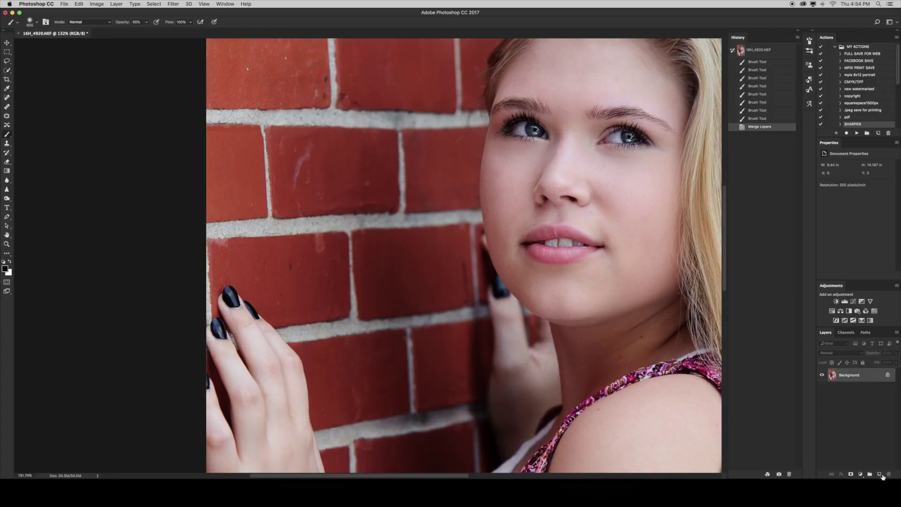
key(super+j)
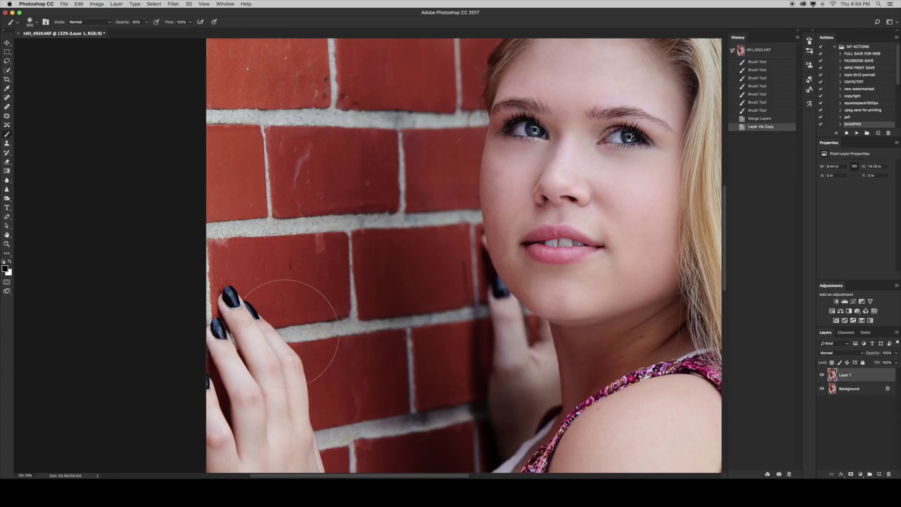
click(7, 117)
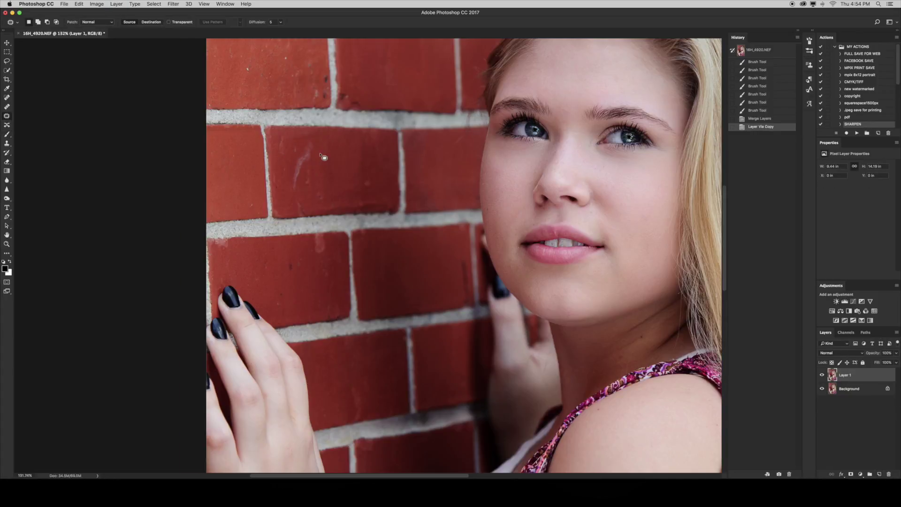
scroll(324, 153, up, 2)
mouse_move(317, 140)
mouse_down()
mouse_move(292, 157)
mouse_move(280, 189)
mouse_move(287, 200)
mouse_move(304, 190)
mouse_move(312, 149)
mouse_move(351, 168)
mouse_up()
key(super+d)
mouse_move(280, 140)
mouse_down()
mouse_move(273, 158)
mouse_move(282, 142)
mouse_move(273, 155)
mouse_move(294, 149)
mouse_up()
key(super+d)
drag(293, 149, 306, 147)
key(super+d)
mouse_move(308, 182)
mouse_down()
mouse_move(300, 190)
mouse_move(312, 184)
mouse_up()
drag(312, 187, 327, 180)
key(super+d)
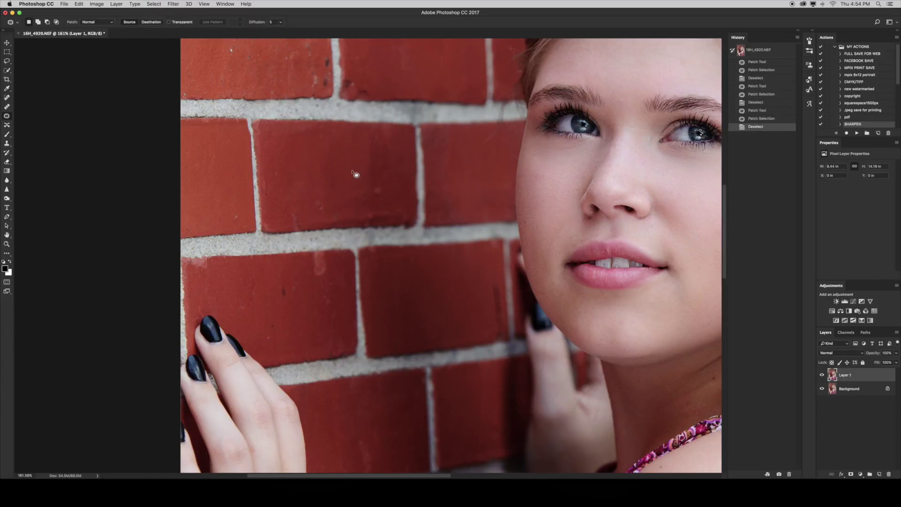
drag(321, 82, 313, 152)
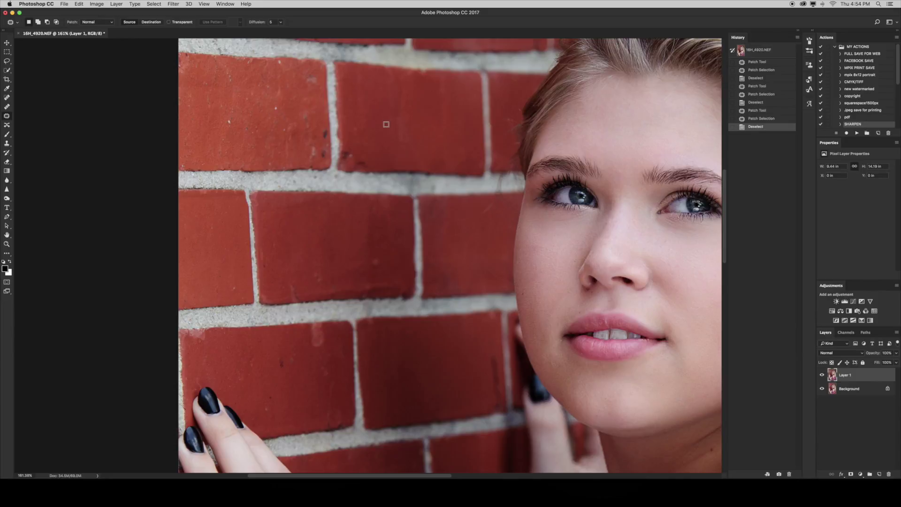
drag(394, 107, 393, 186)
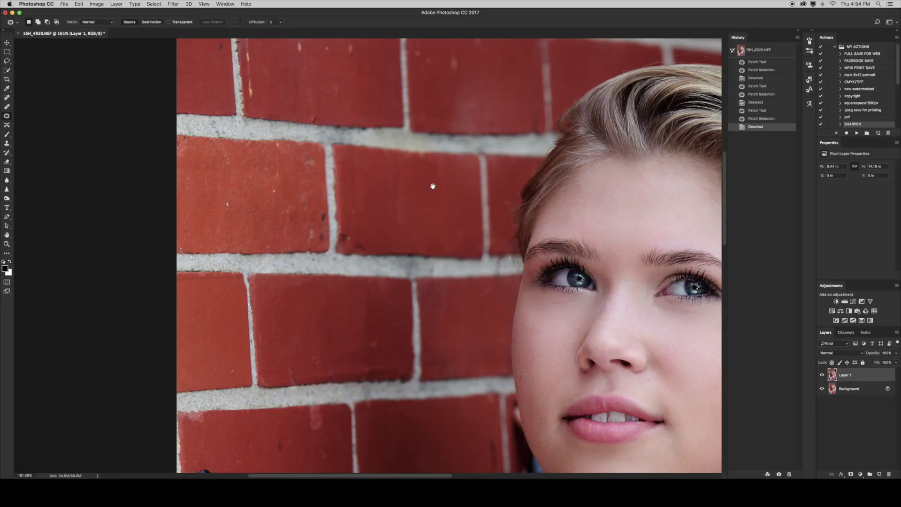
drag(457, 174, 378, 220)
scroll(432, 216, down, 5)
scroll(432, 216, right, 4)
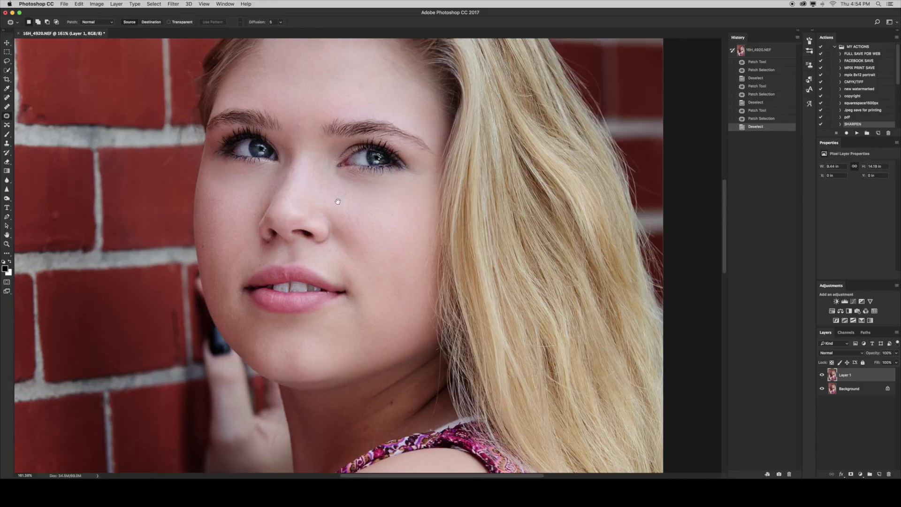
Add a Curves adjustment layer that lifts the midtones from input 109 to output 144, and invert its mask to black.
scroll(483, 218, up, 10)
scroll(365, 343, down, 15)
scroll(364, 343, left, 5)
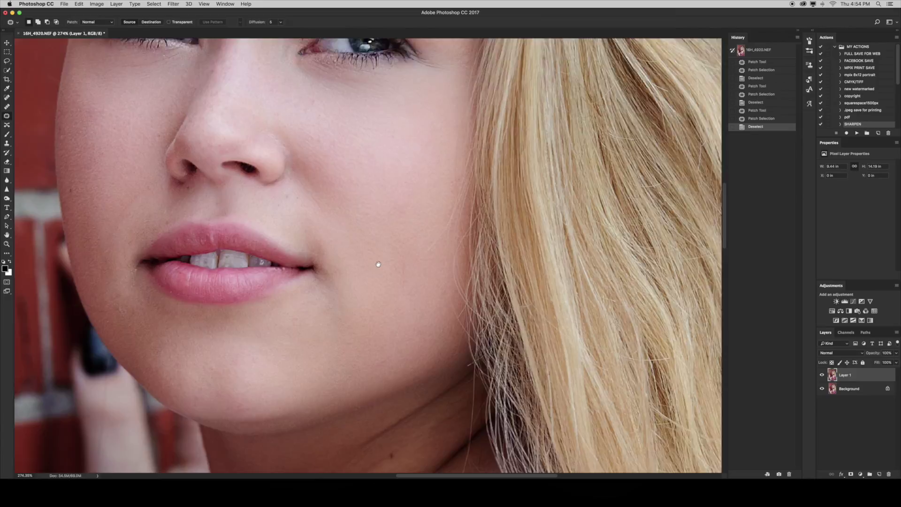
scroll(431, 214, down, 10)
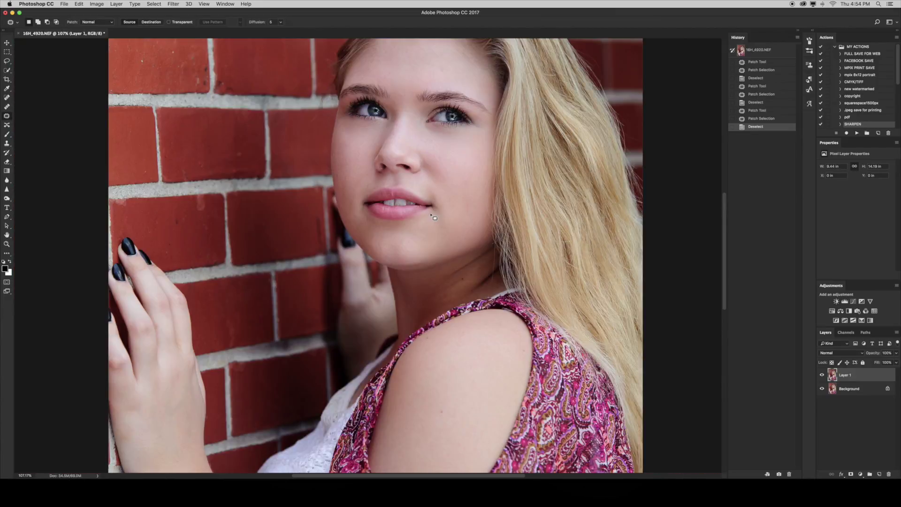
scroll(434, 218, down, 5)
scroll(434, 218, down, 3)
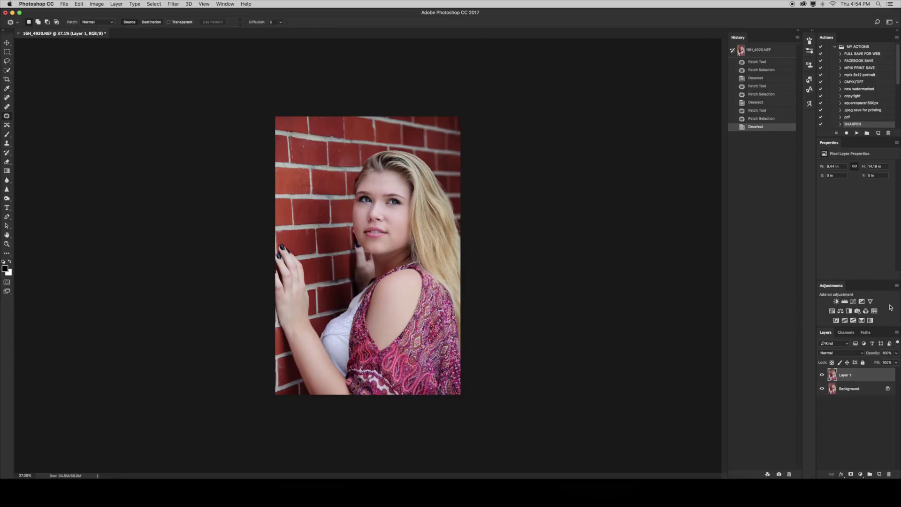
click(854, 302)
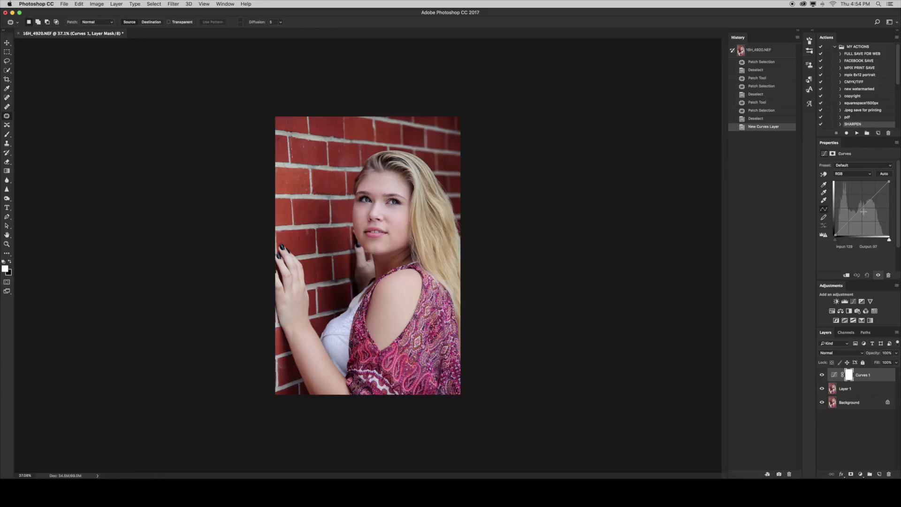
drag(861, 208, 859, 204)
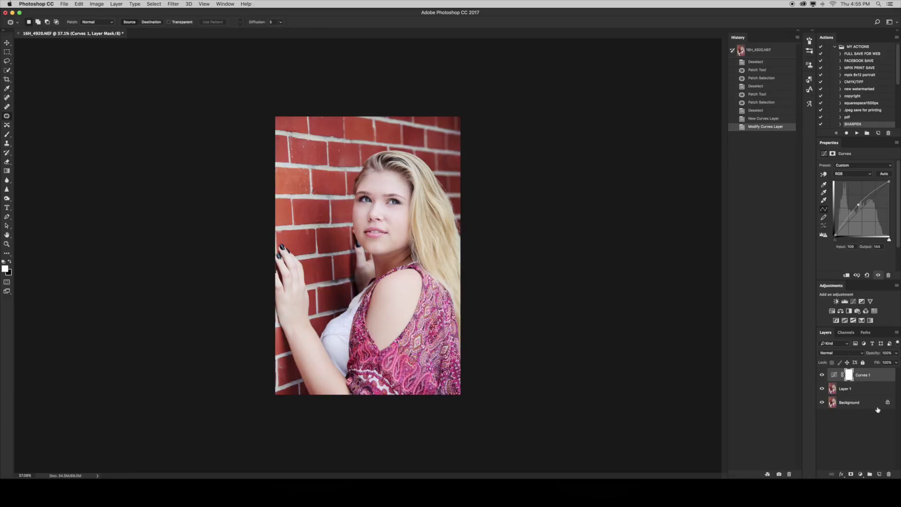
key(super+i)
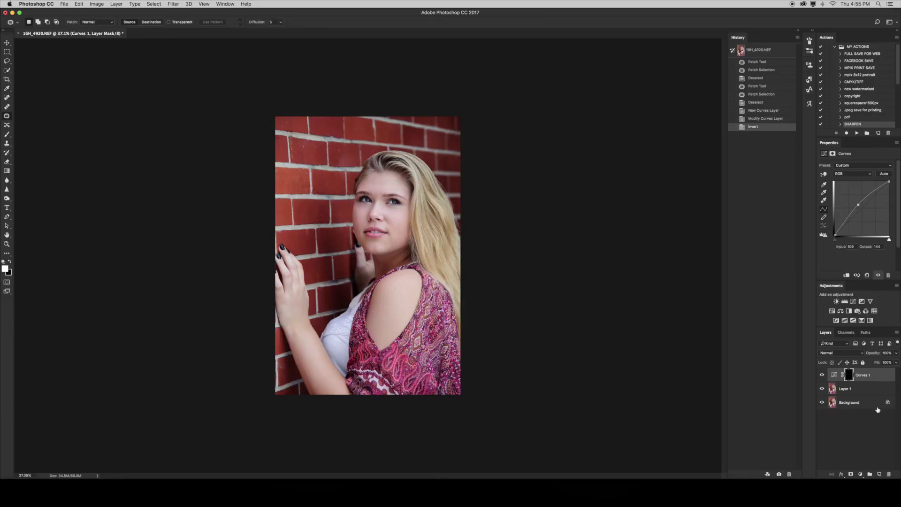
Paint white on the Curves 1 mask around the neck area with a smaller Brush at 60% opacity to brighten it.
scroll(387, 212, up, 3)
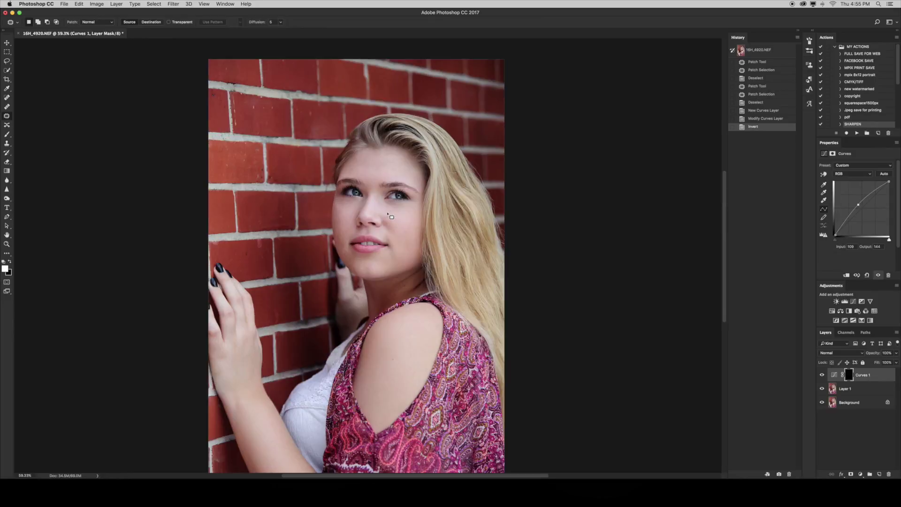
click(7, 134)
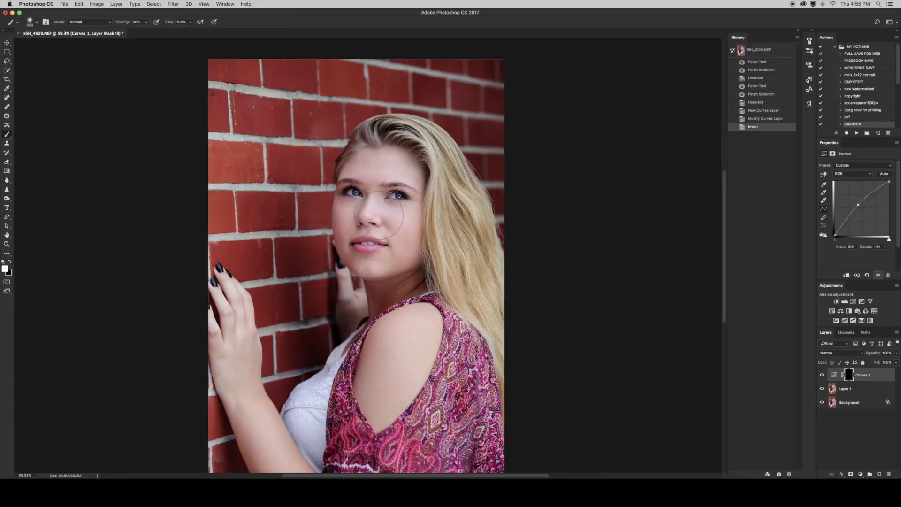
key(bracketleft)
key(bracketleft)
key(bracketleft)
key(bracketleft)
key(bracketleft)
mouse_move(375, 306)
mouse_down()
mouse_move(420, 286)
mouse_move(420, 275)
mouse_move(389, 285)
mouse_move(410, 289)
mouse_move(411, 281)
mouse_move(382, 285)
mouse_move(371, 314)
mouse_up()
key(bracketright)
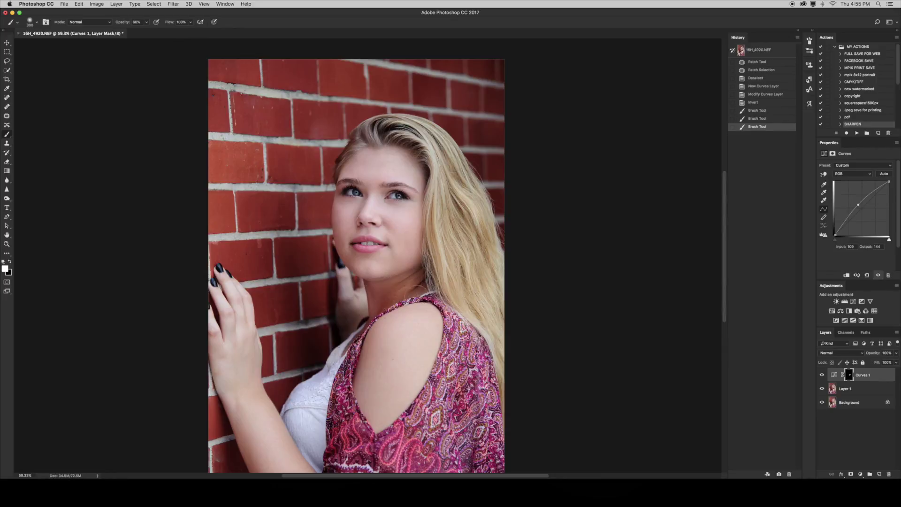
Paint black on the Curves 1 mask from the hair beside the neck down to the shoulder to reduce the brightening.
scroll(371, 314, down, 3)
scroll(424, 263, down, 2)
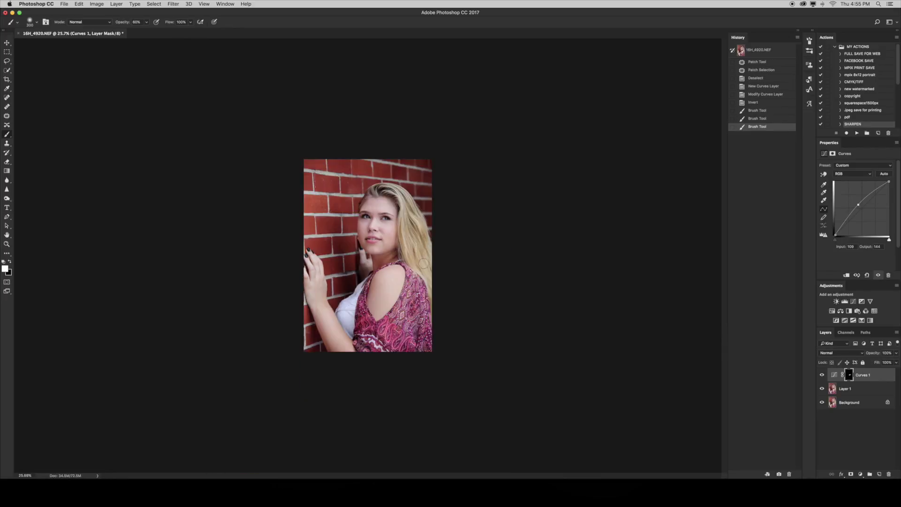
scroll(367, 255, up, 2)
key(x)
drag(407, 256, 408, 277)
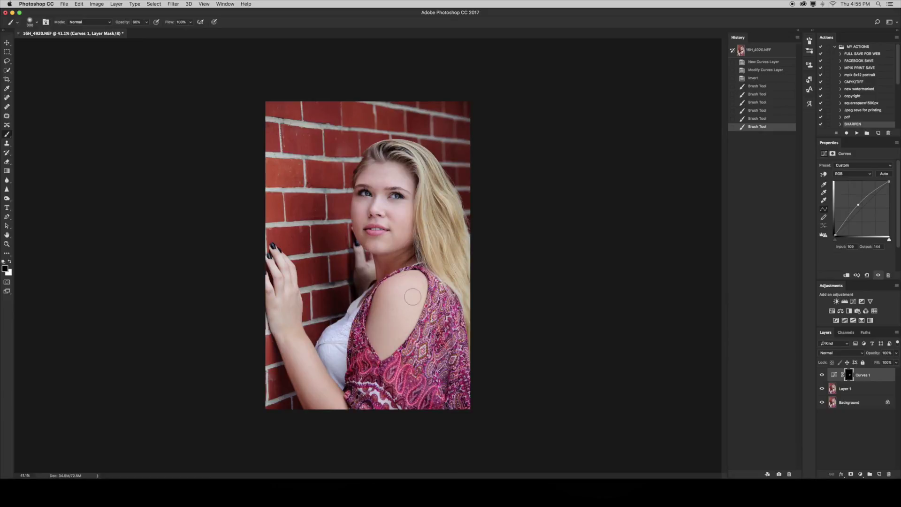
Compare the portrait with and without the Curves 1 adjustment.
click(824, 376)
click(824, 376)
click(824, 376)
click(824, 376)
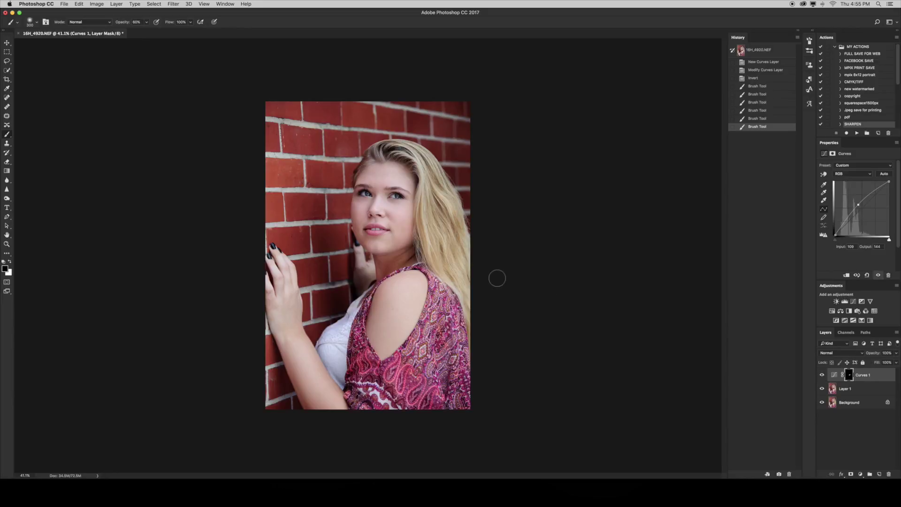
Add a Hue/Saturation adjustment layer and set the Master saturation to +8.
scroll(497, 278, down, 3)
scroll(497, 278, up, 4)
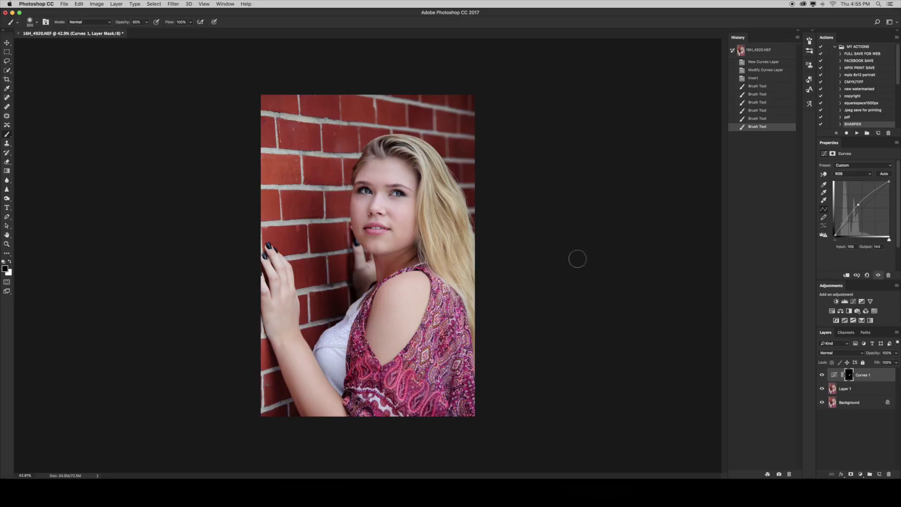
click(831, 312)
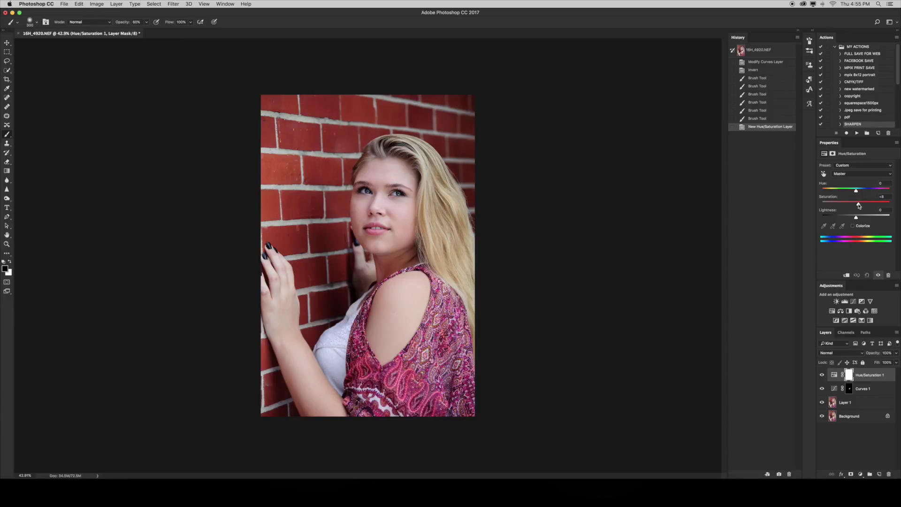
drag(858, 205, 859, 205)
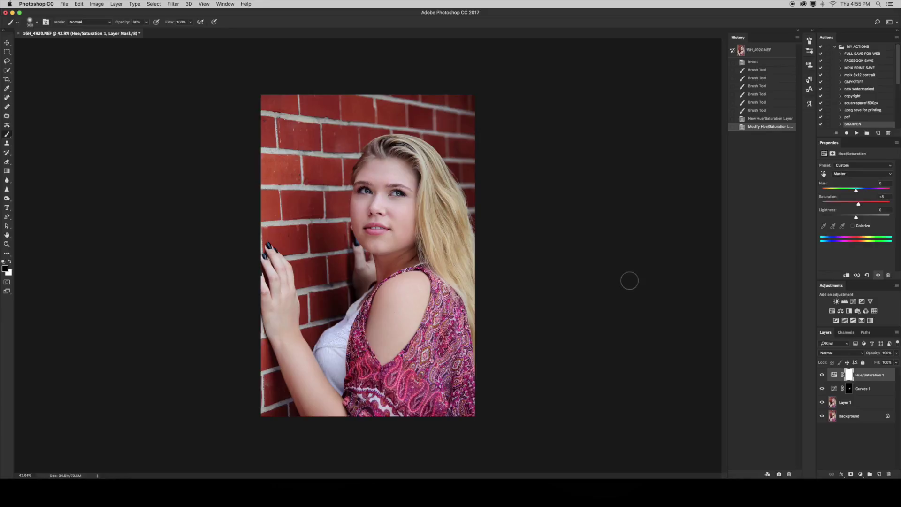
Add a Levels adjustment layer with the black input level at 4 and the white input level at 251.
click(846, 304)
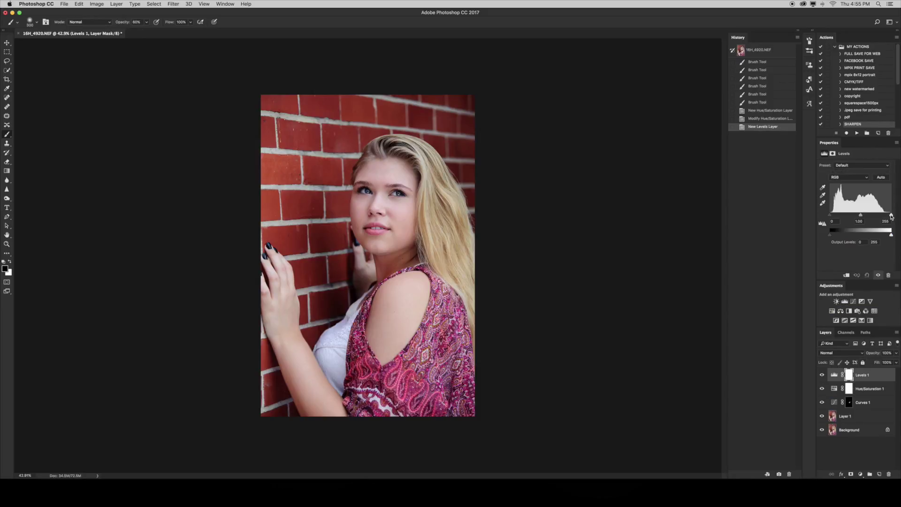
drag(891, 217, 890, 217)
drag(891, 217, 891, 216)
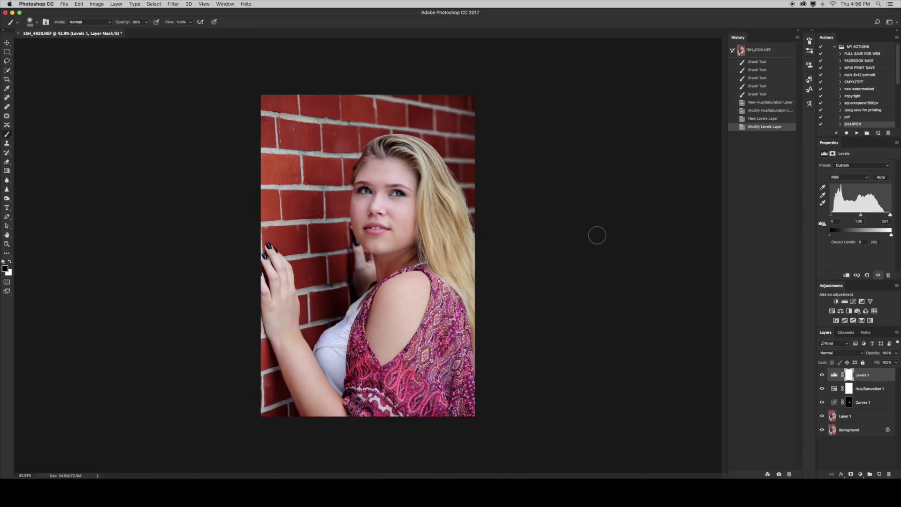
Switch from the Burn tool to the Dodge tool with its range on Highlights.
click(8, 200)
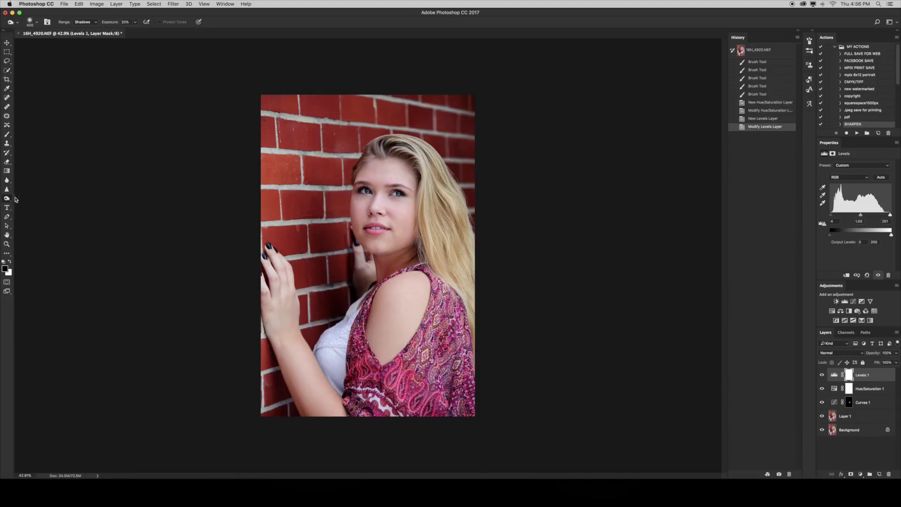
click(26, 198)
click(7, 201)
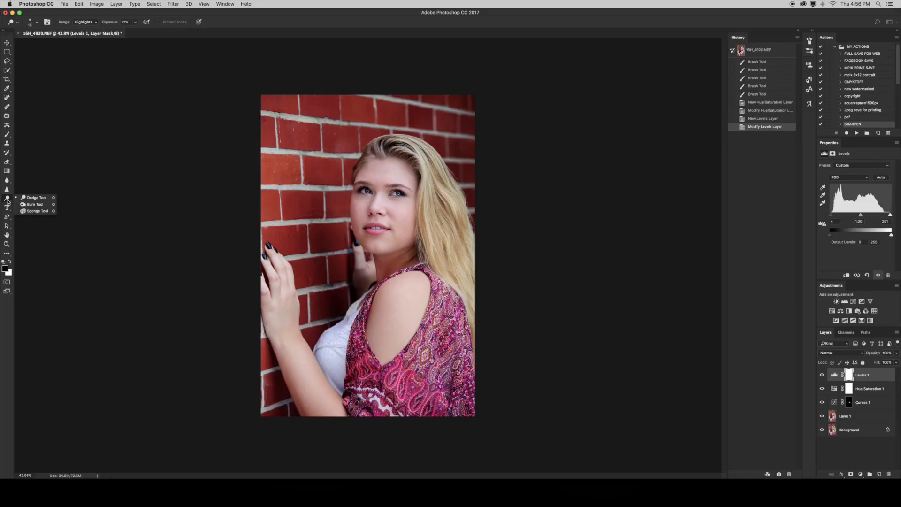
click(7, 201)
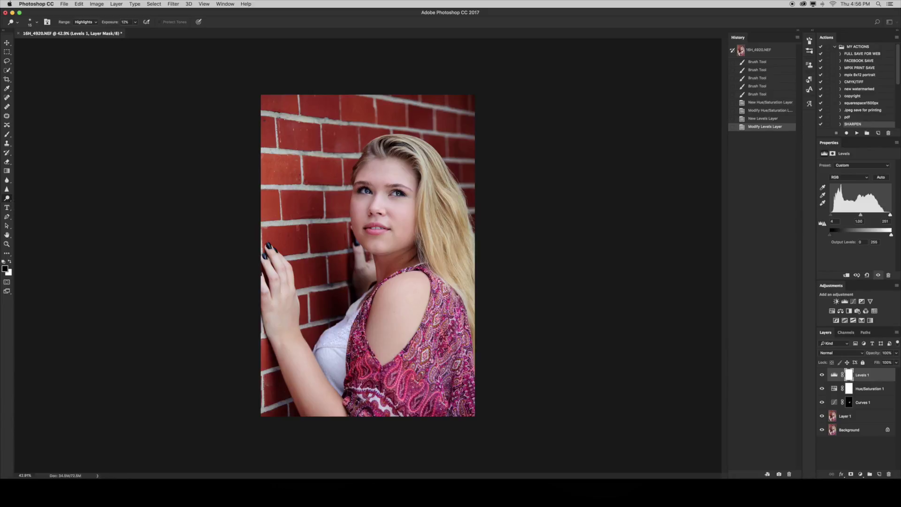
click(92, 23)
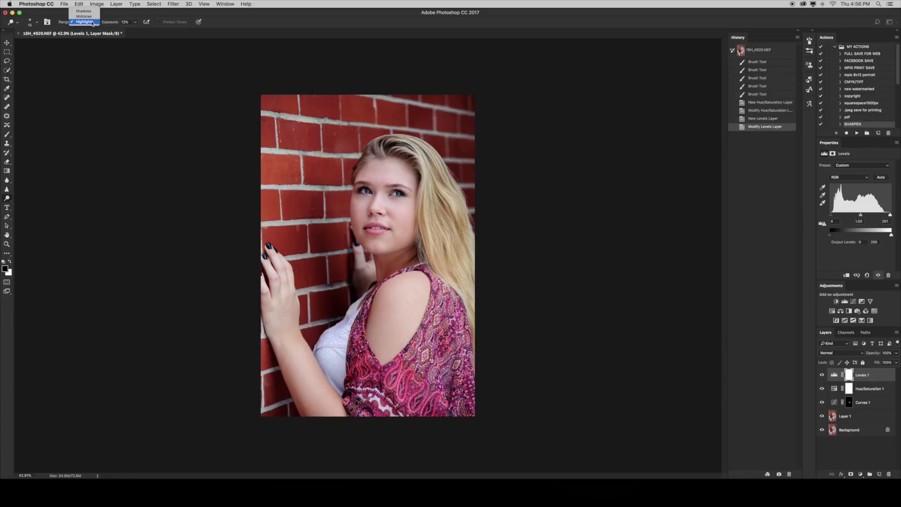
click(86, 22)
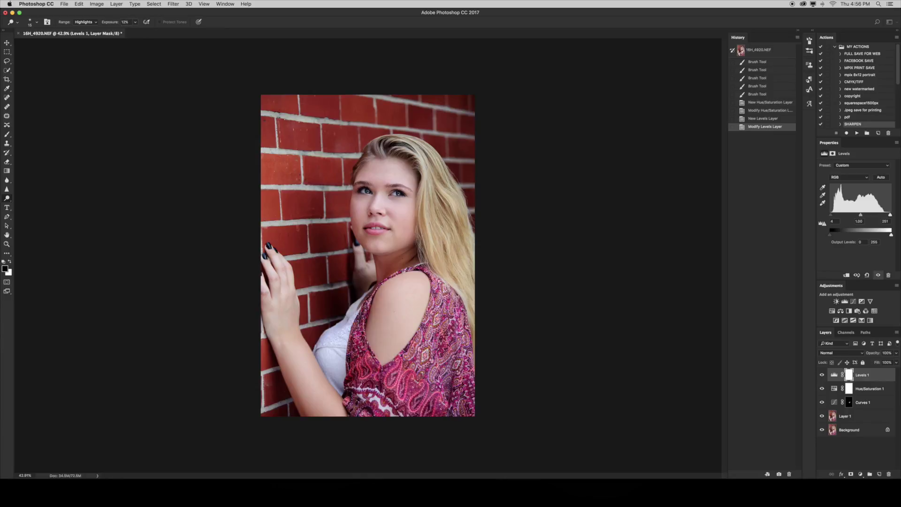
Brighten both irises on Layer 1 with a slightly larger Dodge brush.
scroll(392, 188, up, 5)
key(bracketright)
key(bracketright)
click(416, 212)
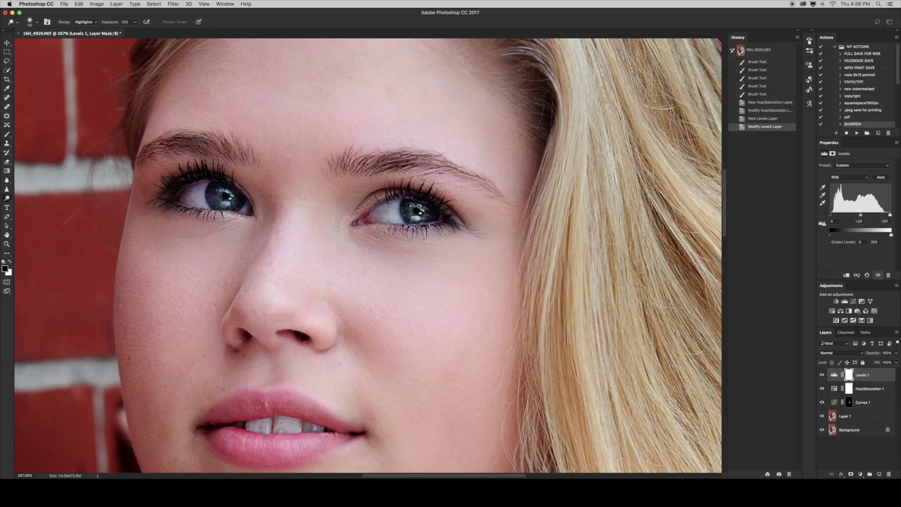
click(850, 418)
drag(414, 217, 413, 211)
drag(232, 194, 225, 202)
Compare the portrait with and without the Layer 1 retouching, at full view and close up on the face.
key(super+0)
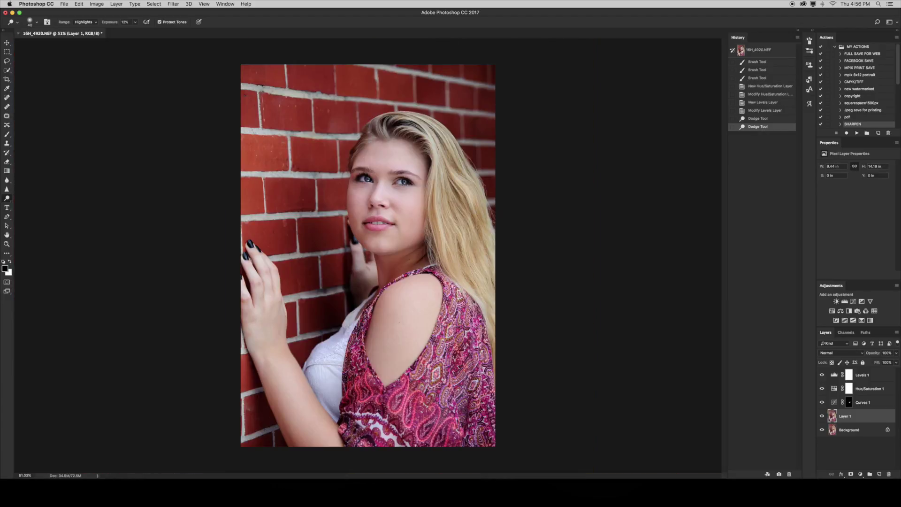
click(822, 417)
click(822, 416)
click(822, 417)
click(822, 417)
click(821, 416)
click(822, 417)
scroll(367, 255, up, 5)
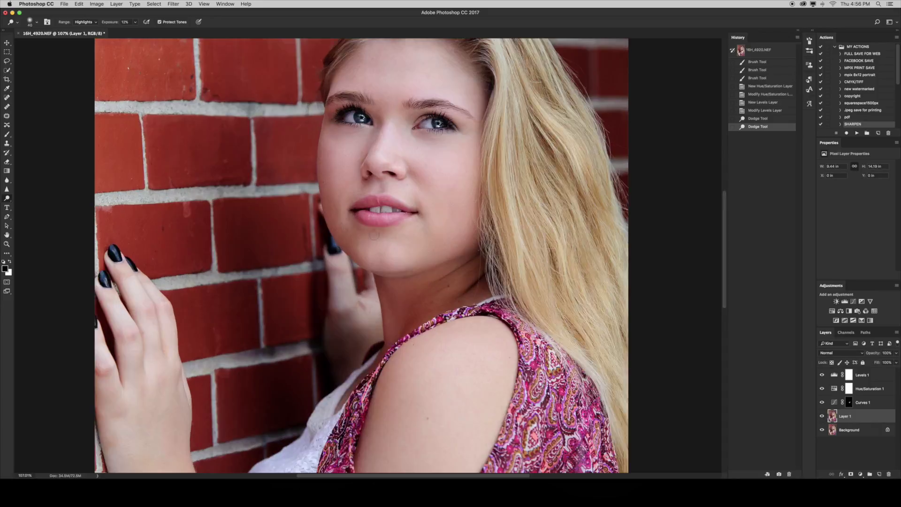
scroll(368, 255, down, 8)
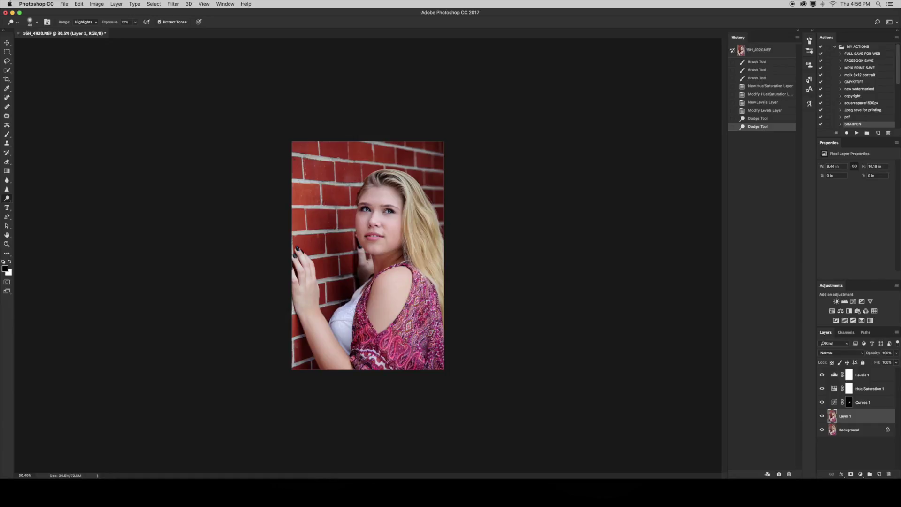
Merge all layers from Levels 1 down to Background into one.
click(873, 380)
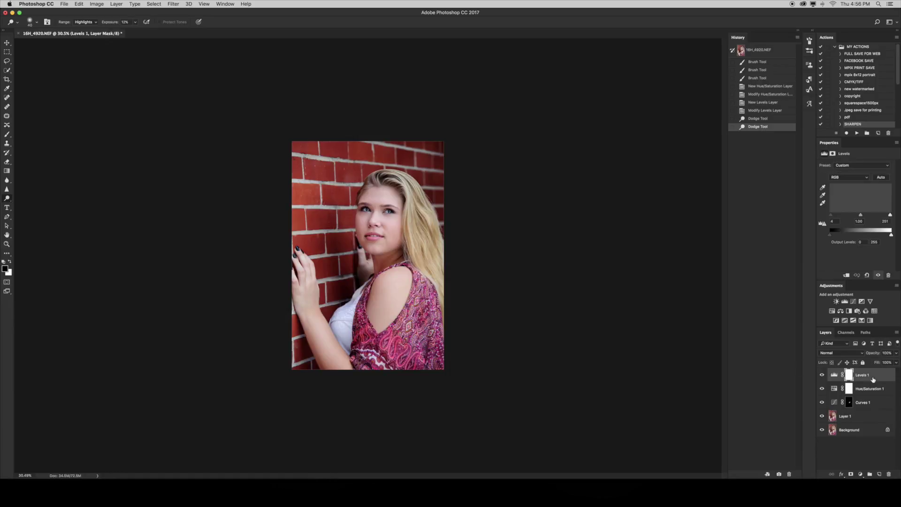
shift+click(862, 432)
right_click(863, 424)
click(826, 411)
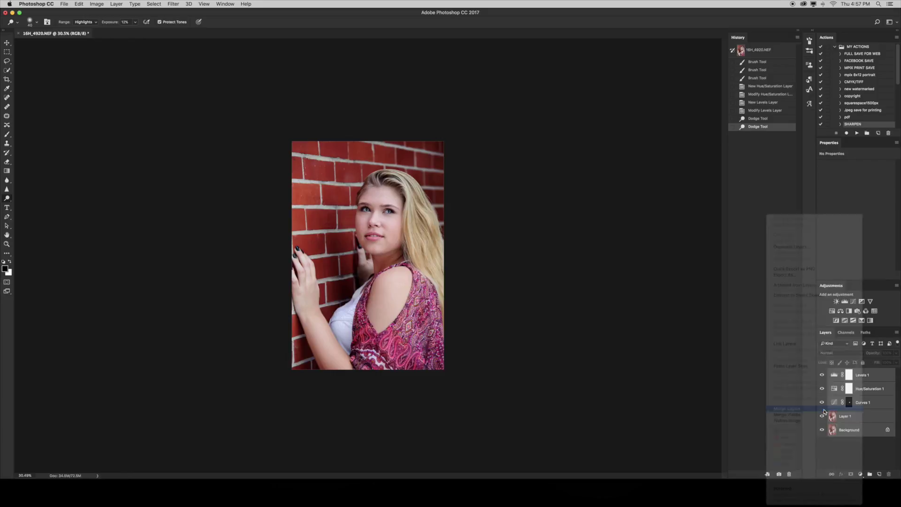
Compare the merged result with the original photo by alternating between the opening snapshot and the edited state.
click(763, 51)
key(super+z)
key(super+equal)
key(super+equal)
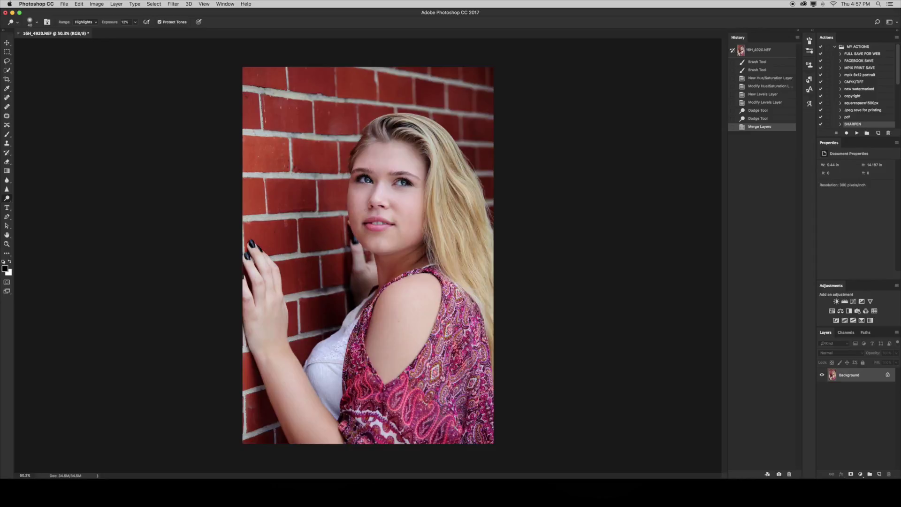
key(super+z)
key(super+z)
key(super+z)
key(super+z)
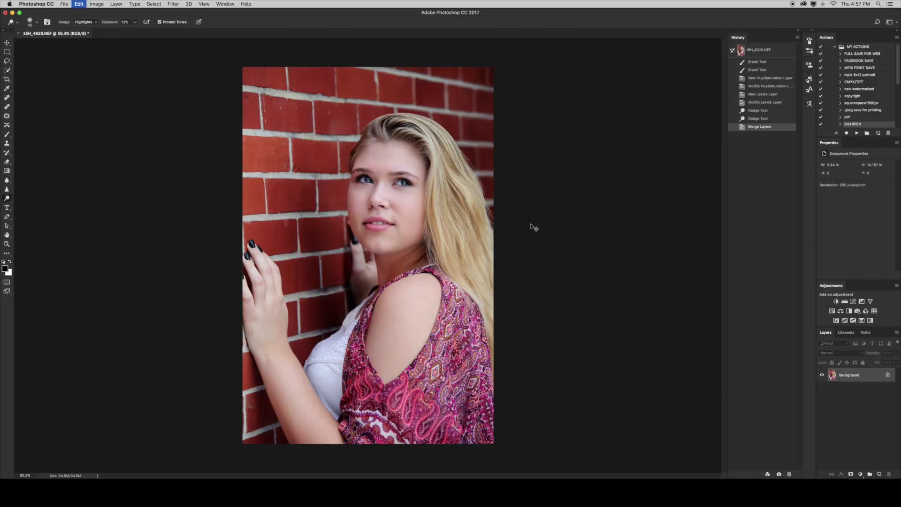